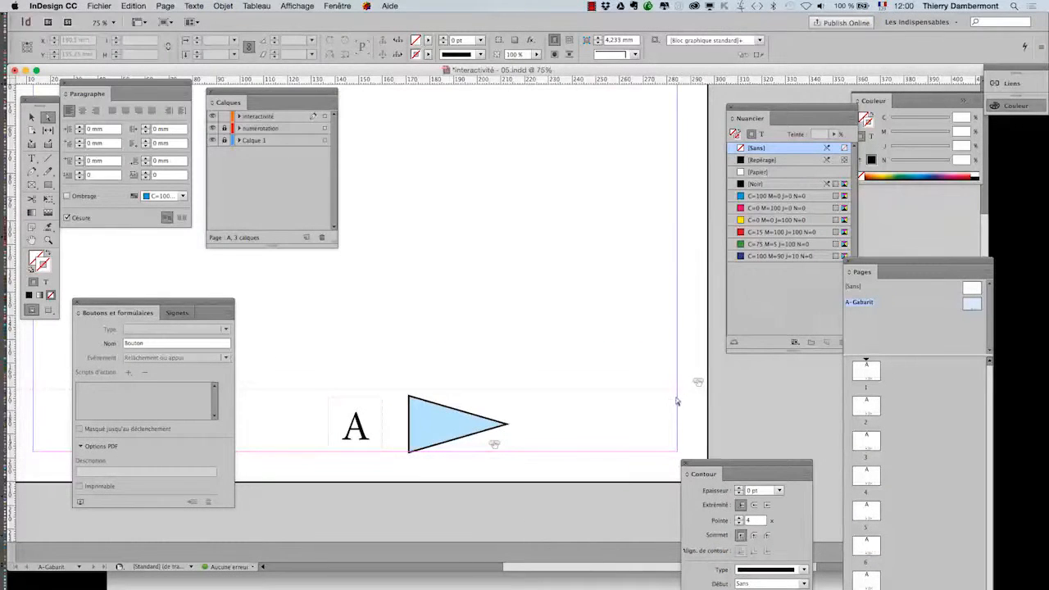
# - Switch to Firefox, hide the other applications, and search Google Images for "arrow"
pyautogui.moveTo(3, 352)
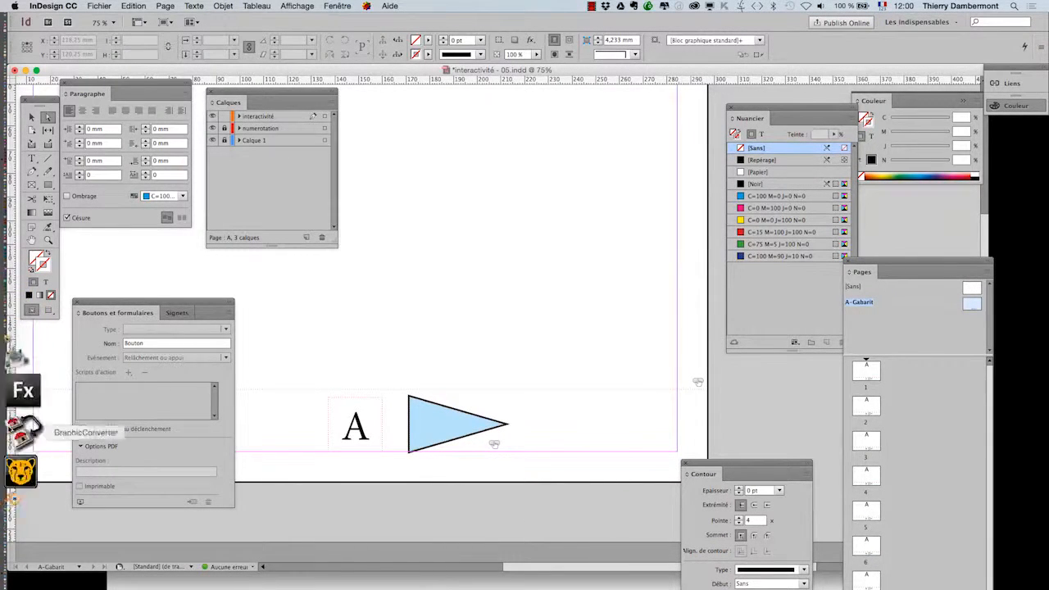
pyautogui.click(19, 490)
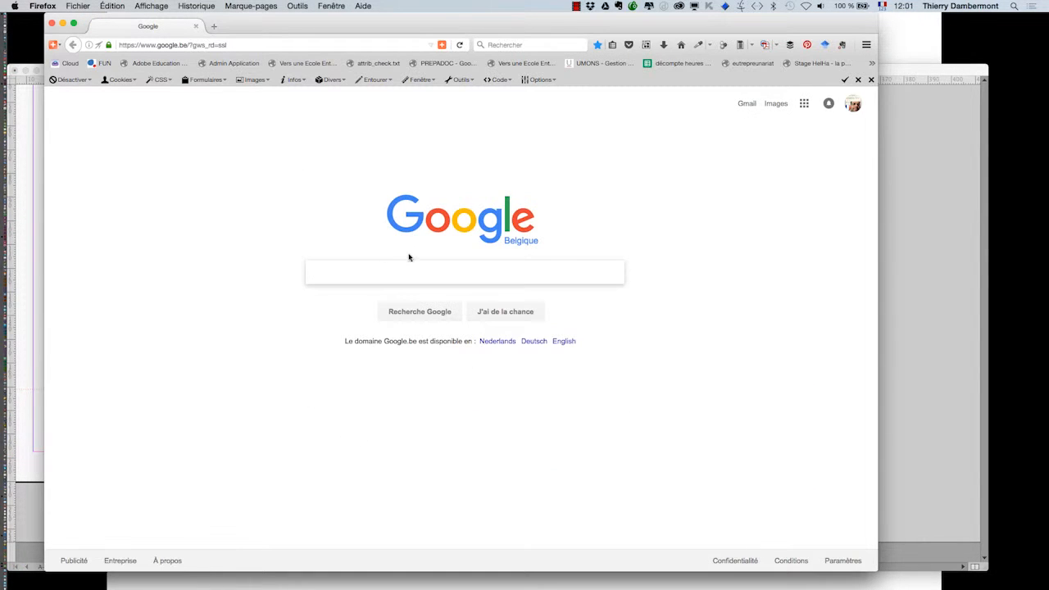
pyautogui.press('alt+super+h')
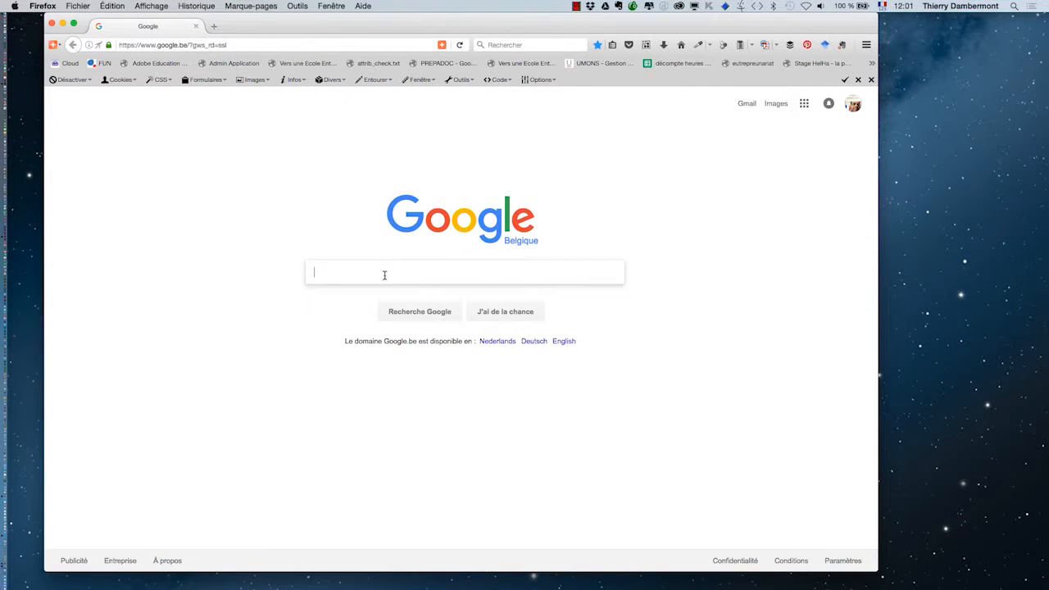
pyautogui.write('a')
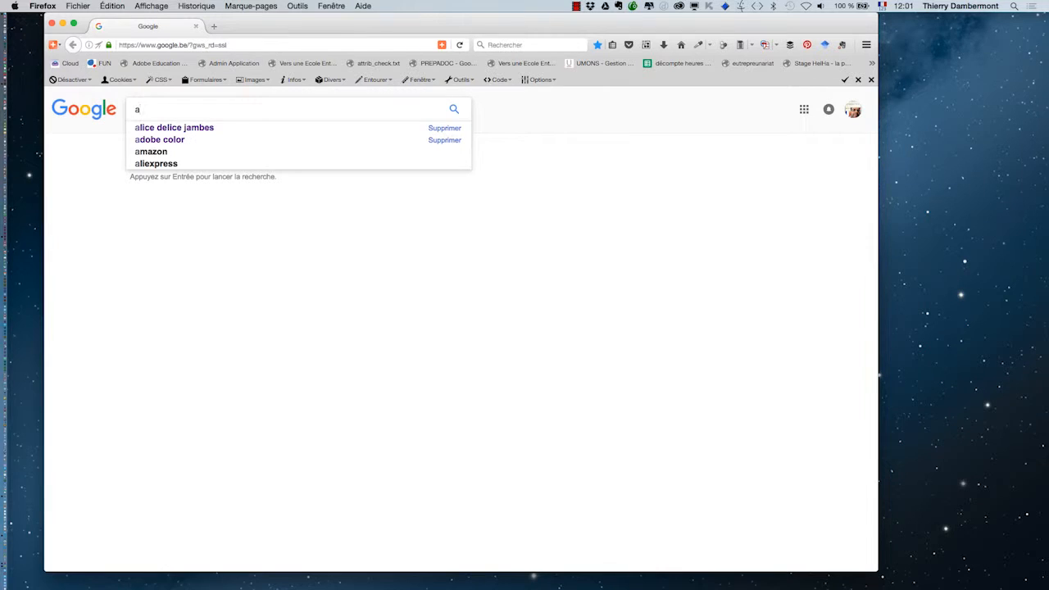
pyautogui.write('rrow')
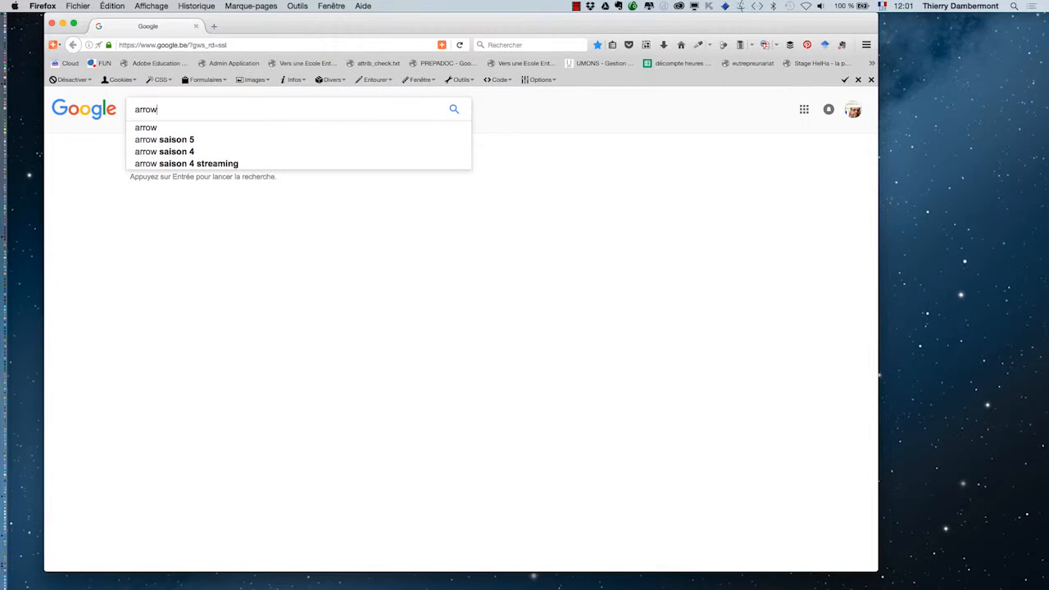
pyautogui.press('Return')
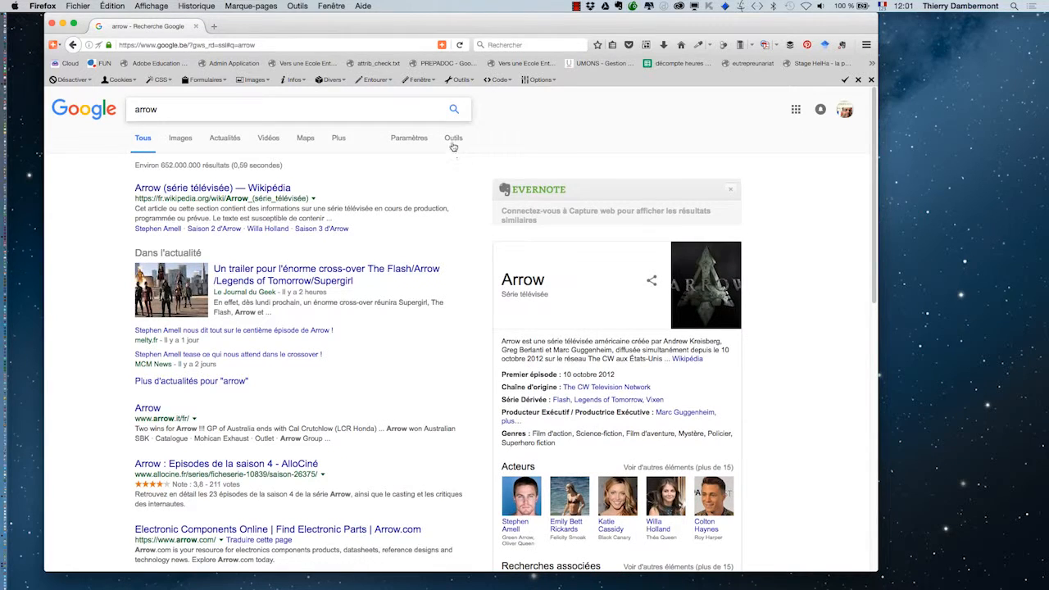
pyautogui.click(180, 140)
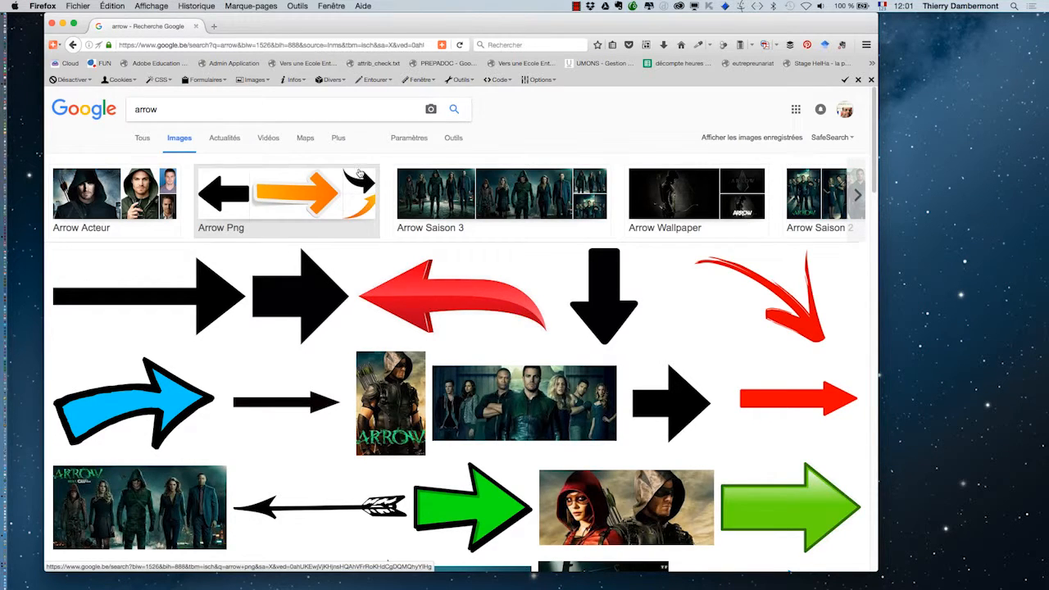
# - Show the image search filters and look through the arrow image results
pyautogui.click(449, 139)
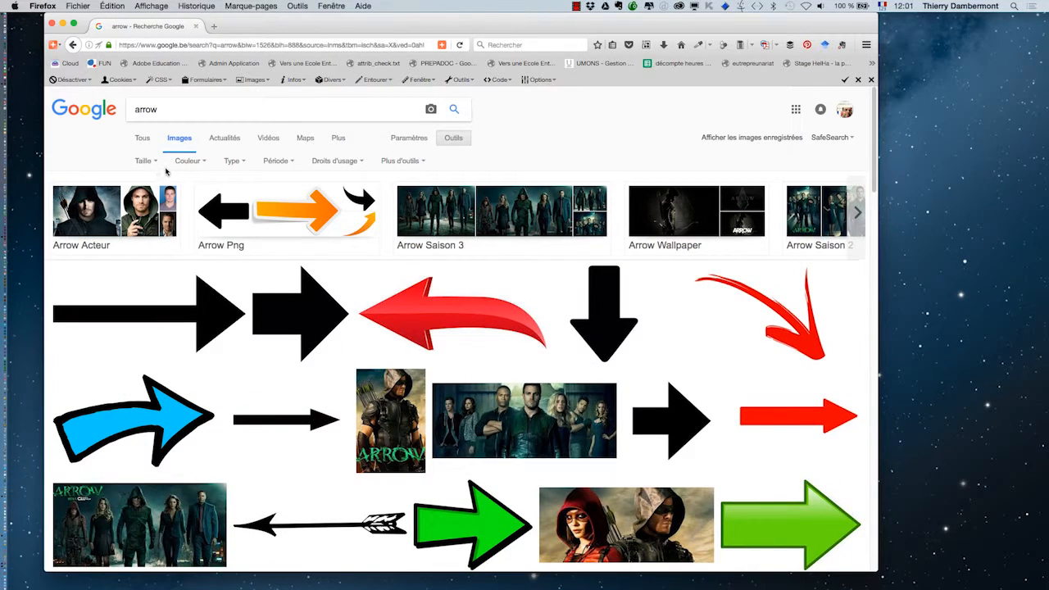
pyautogui.scroll(-5, 430, 336)
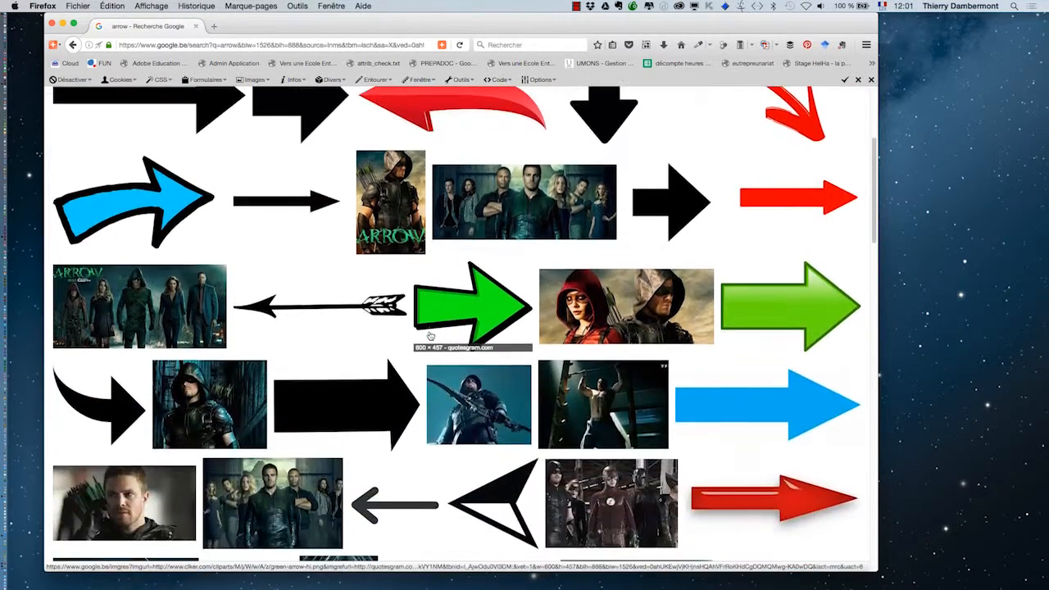
pyautogui.scroll(-10, 430, 336)
pyautogui.scroll(6, 430, 336)
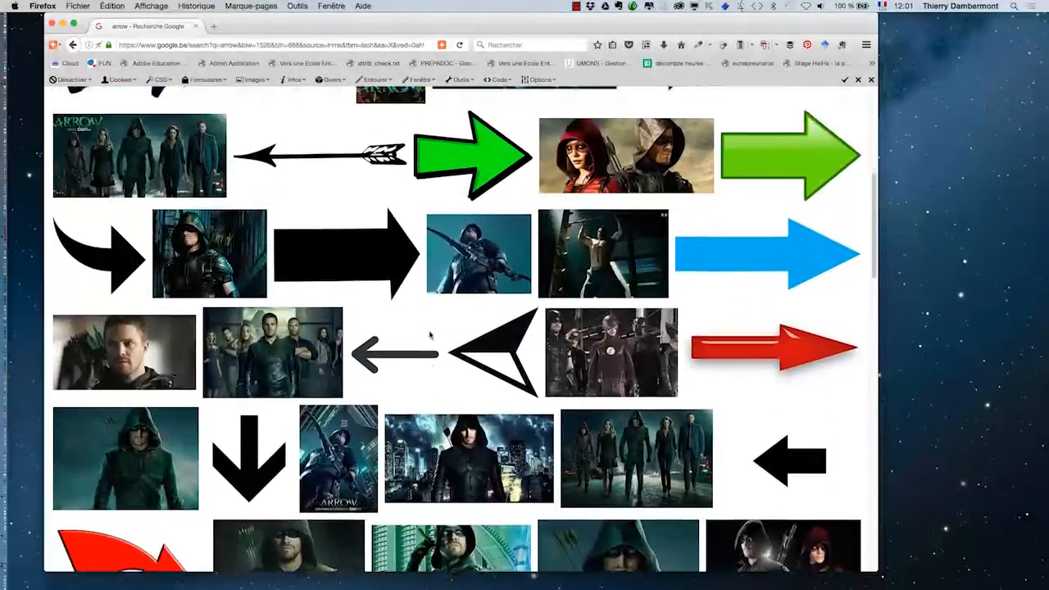
pyautogui.scroll(-10, 429, 335)
pyautogui.scroll(10, 429, 336)
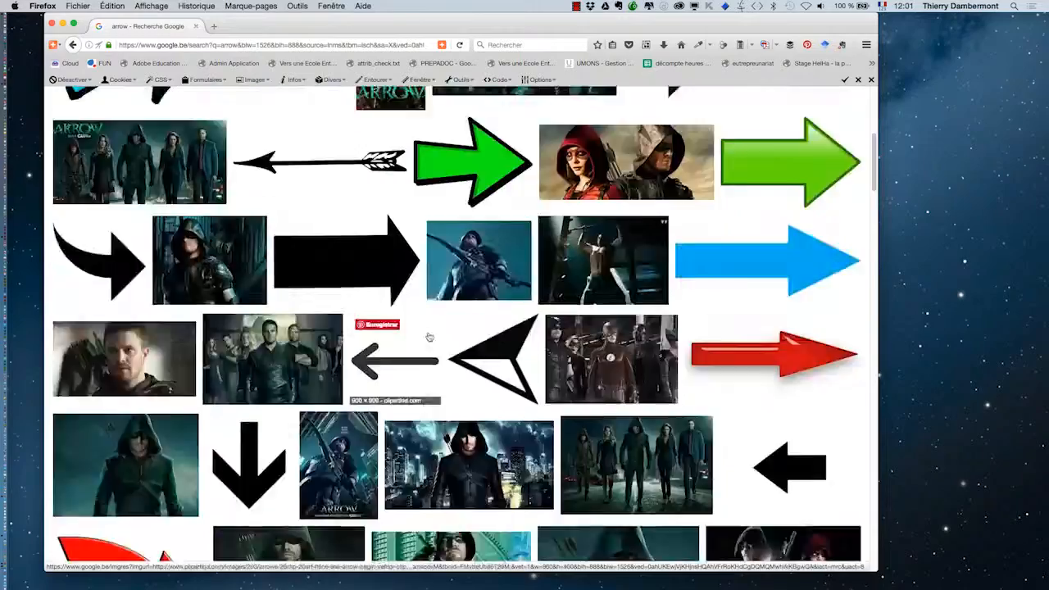
pyautogui.scroll(10, 429, 336)
# - Search the images for "arrow hover" and browse the results for a suitable button graphic
pyautogui.click(185, 111)
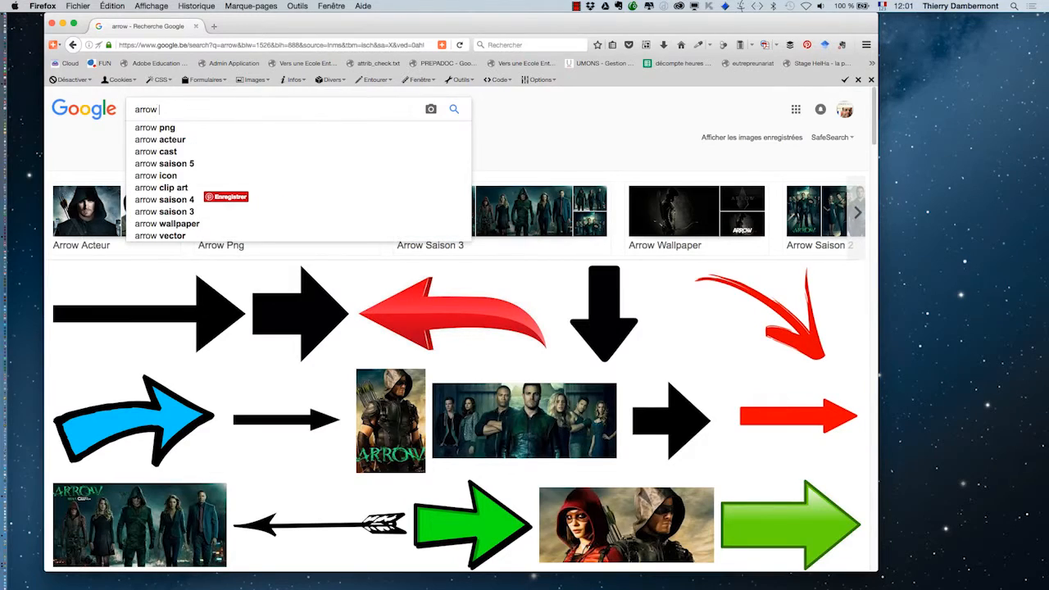
pyautogui.write('hover')
pyautogui.press('Return')
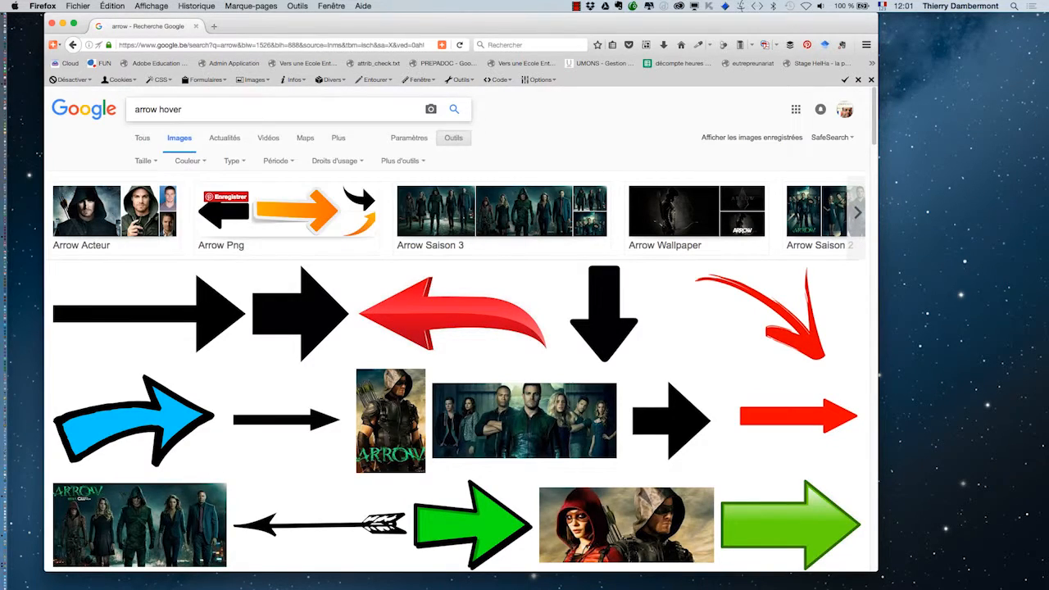
pyautogui.scroll(-8, 479, 293)
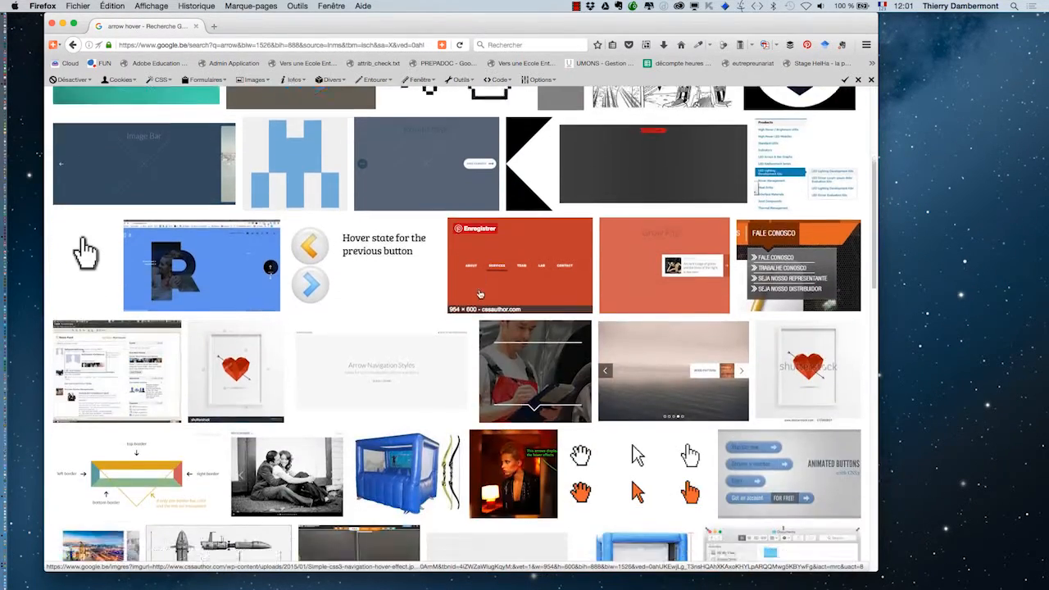
pyautogui.scroll(-15, 479, 292)
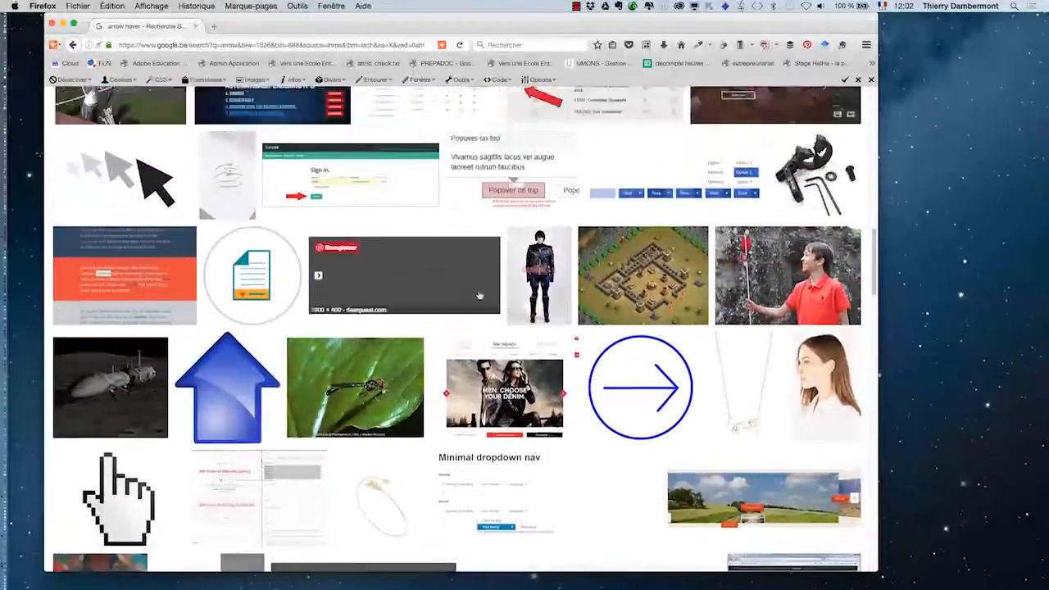
pyautogui.scroll(3, 471, 285)
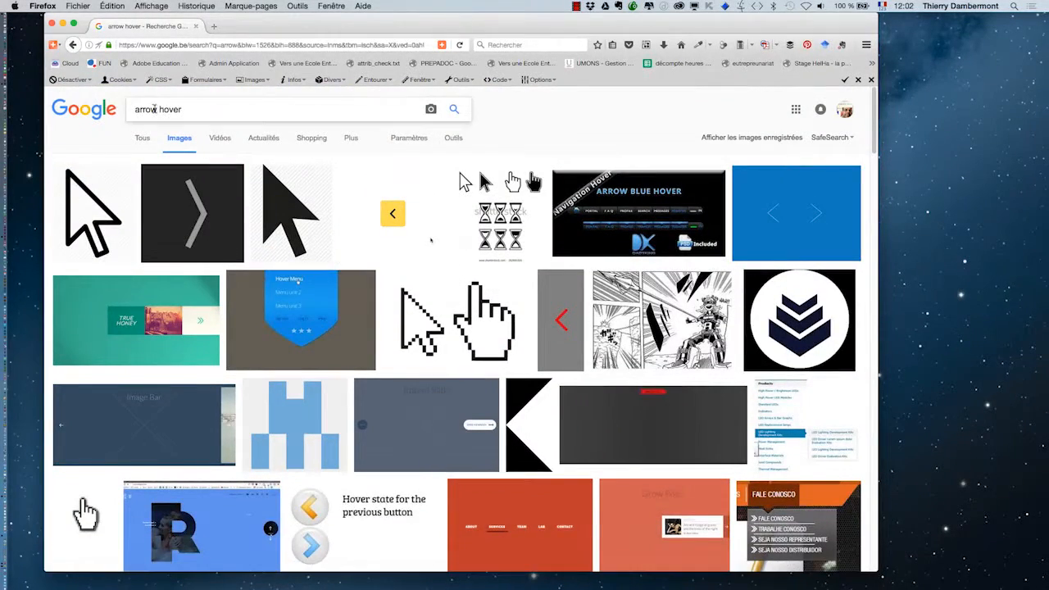
# - Change the image search to "next hover" and look through the results
pyautogui.write('next')
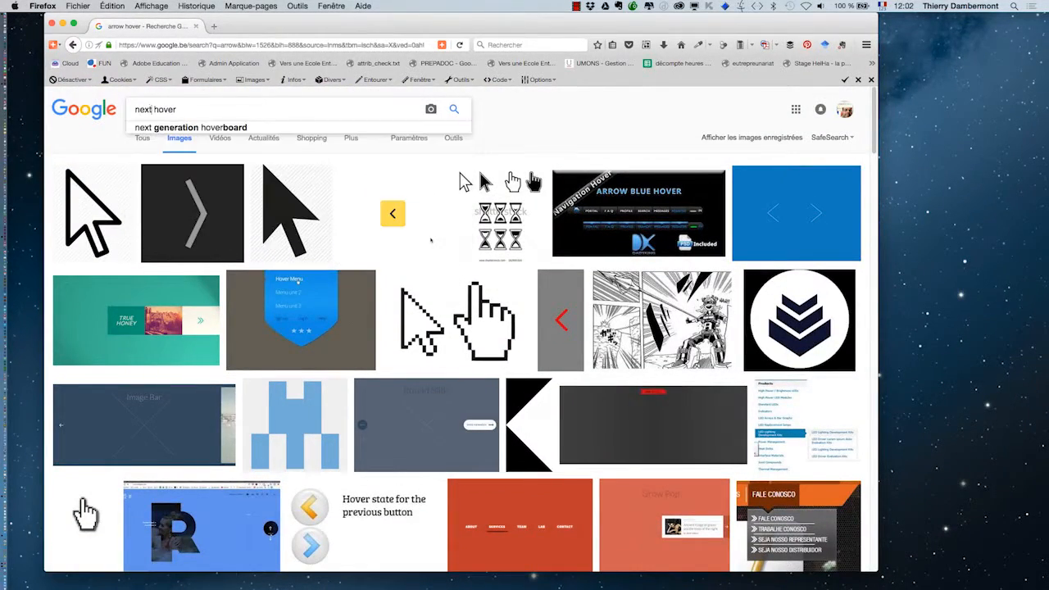
pyautogui.press('Return')
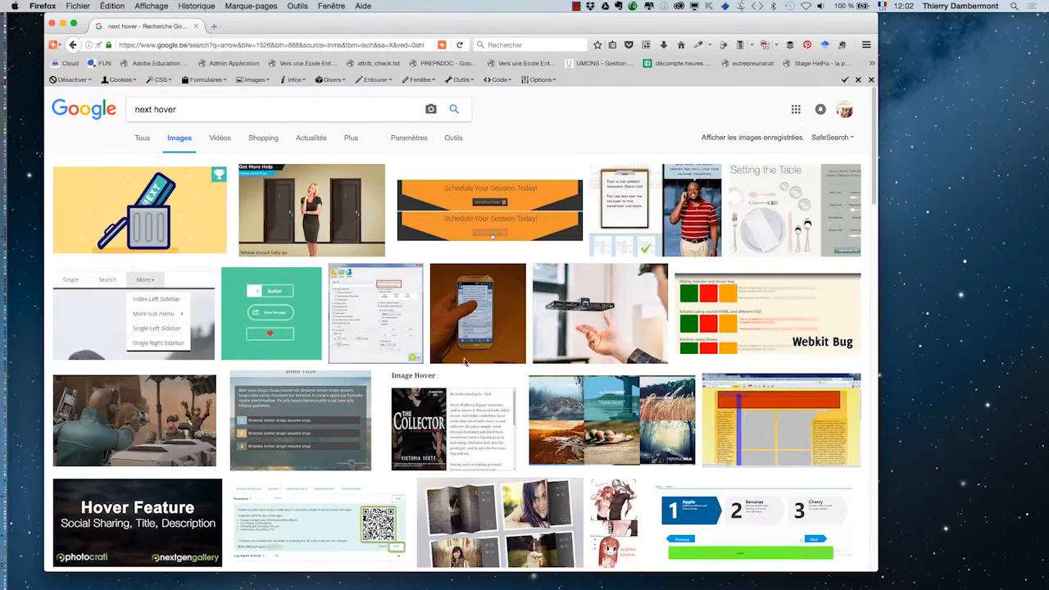
pyautogui.scroll(-10, 465, 360)
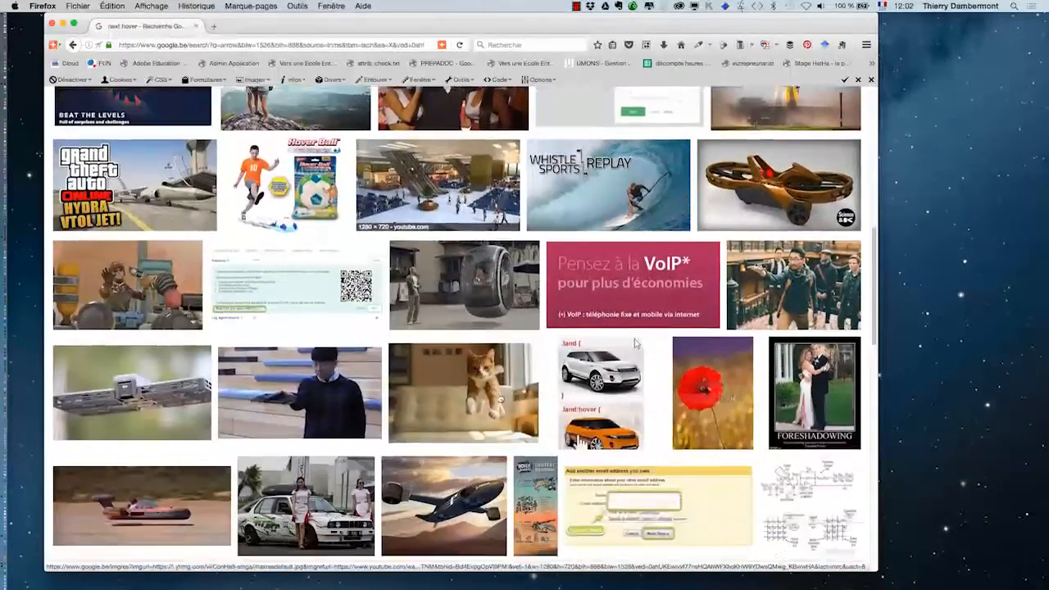
pyautogui.scroll(-3, 636, 342)
pyautogui.scroll(15, 195, 168)
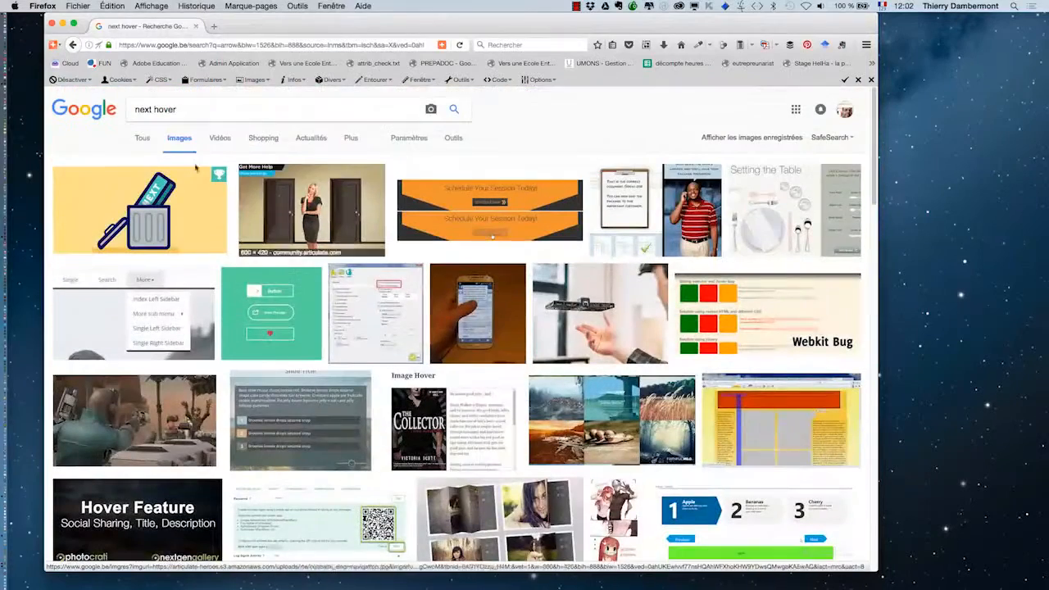
# - Search the images for "arrow" again and filter the usage rights to "Réutilisation et modification autorisées"
pyautogui.click(151, 116)
pyautogui.moveTo(181, 111); pyautogui.dragTo(104, 97)
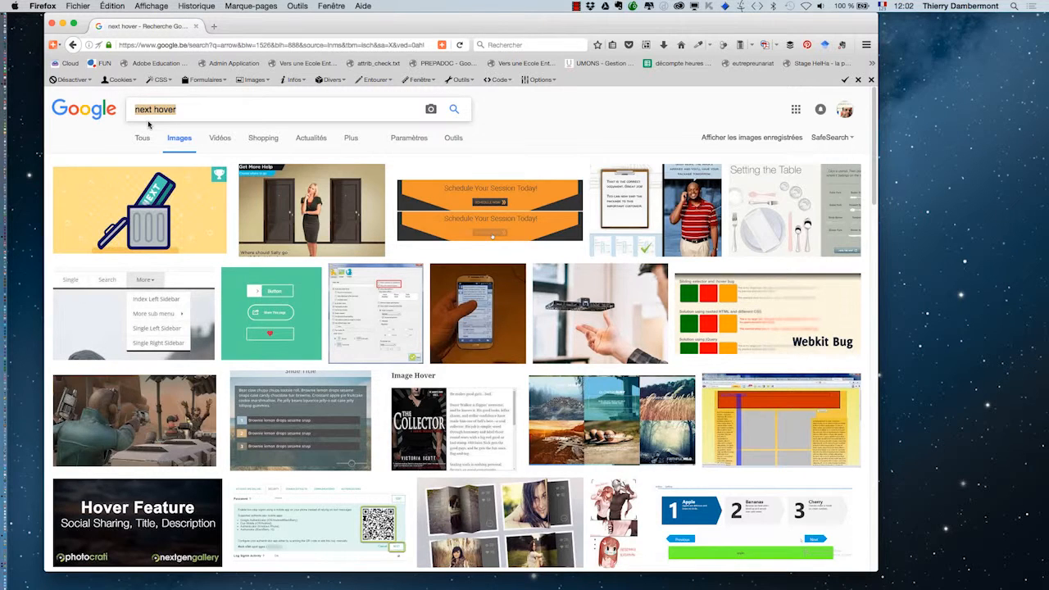
pyautogui.write('arrow')
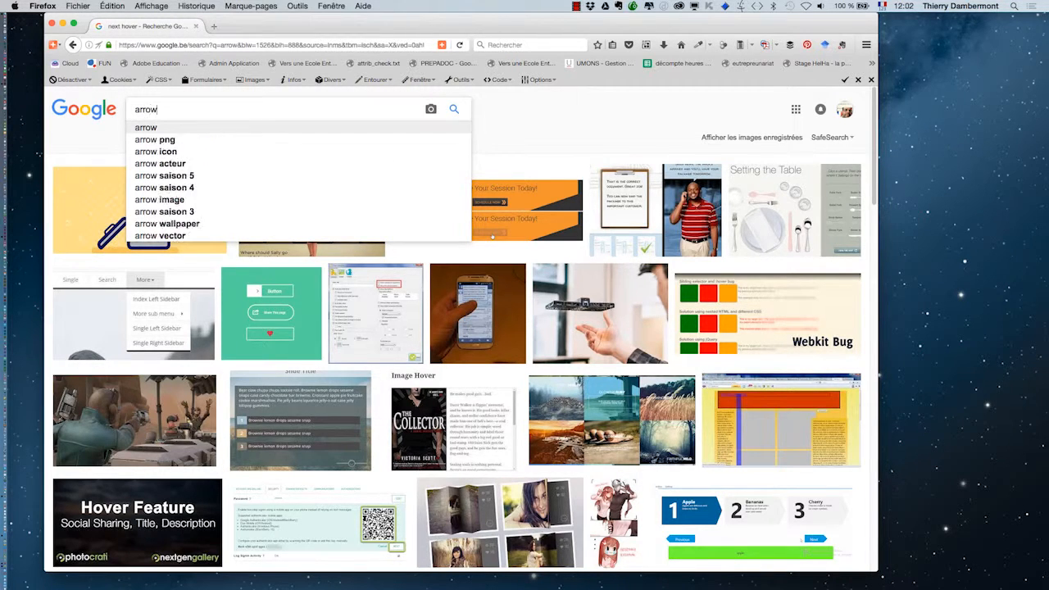
pyautogui.press('Return')
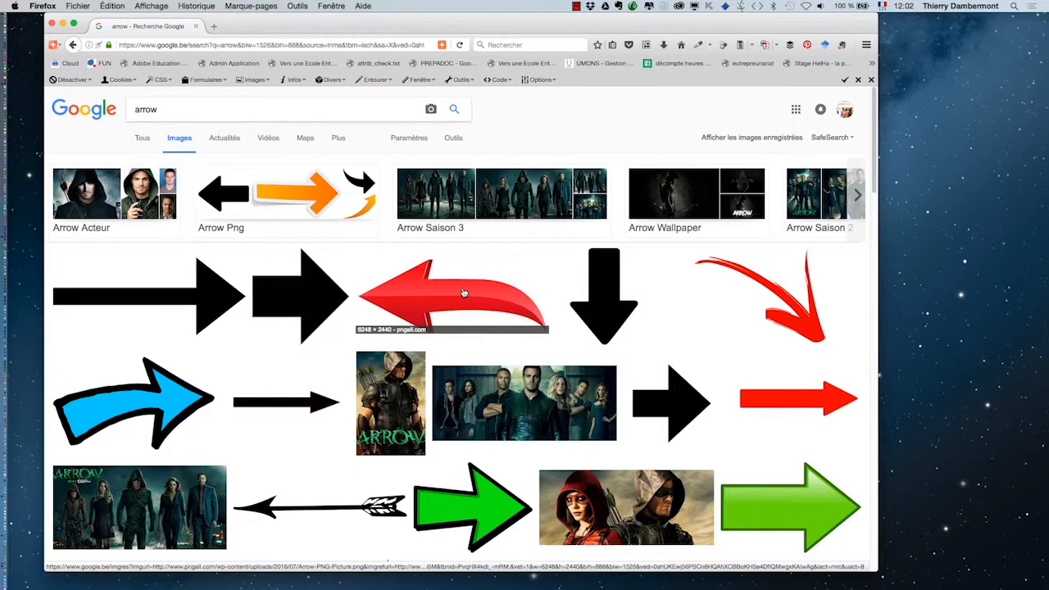
pyautogui.click(453, 139)
pyautogui.click(344, 162)
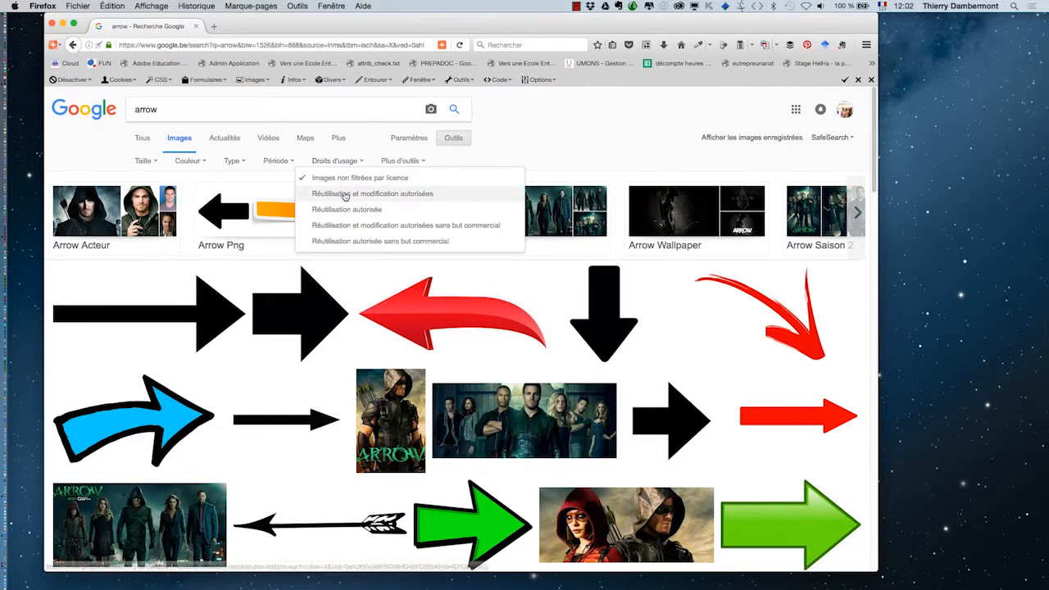
pyautogui.click(345, 192)
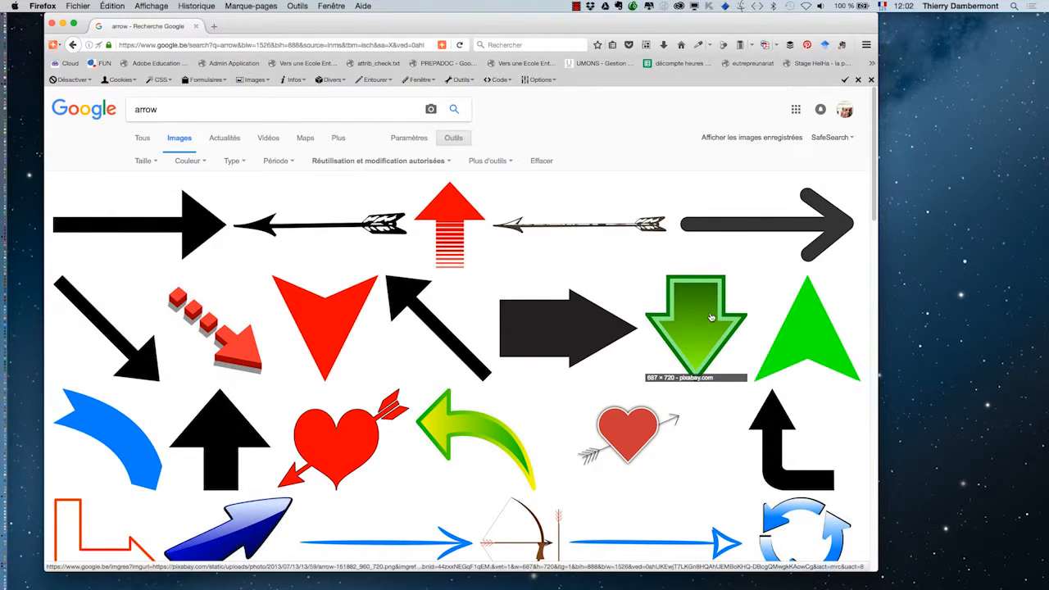
# - Open the green down arrow from Pixabay in its preview, try to display the original image, and return to the preview
pyautogui.moveTo(159, 108); pyautogui.dragTo(133, 109)
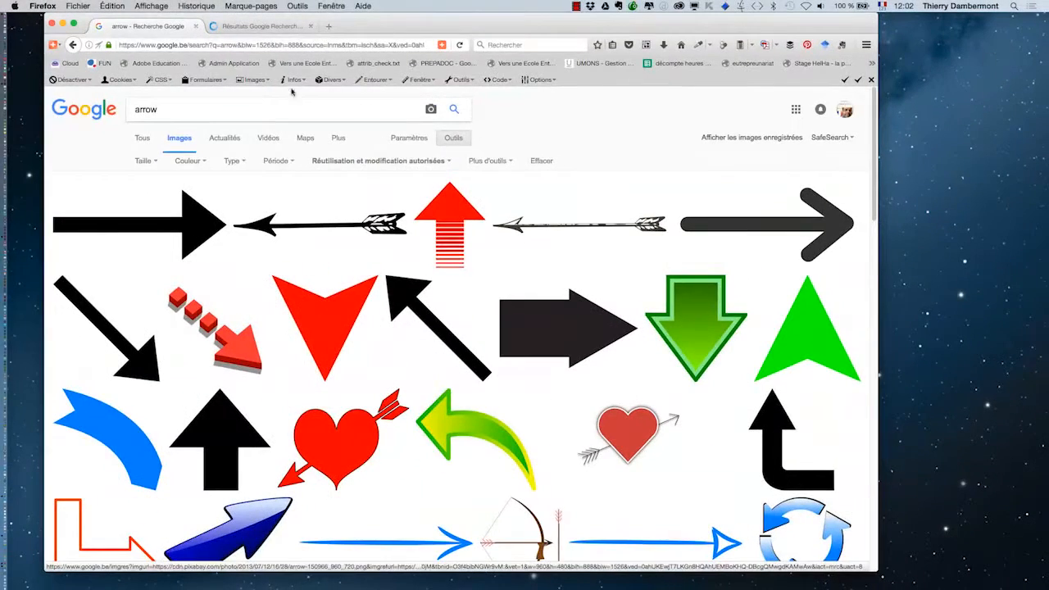
pyautogui.click(692, 316)
pyautogui.click(700, 289)
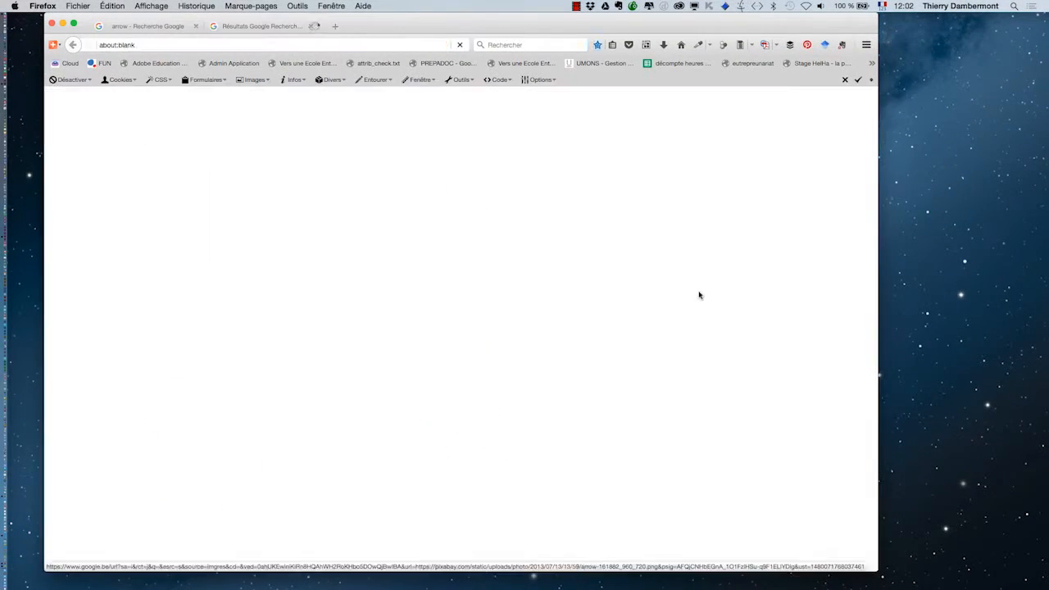
pyautogui.click(229, 27)
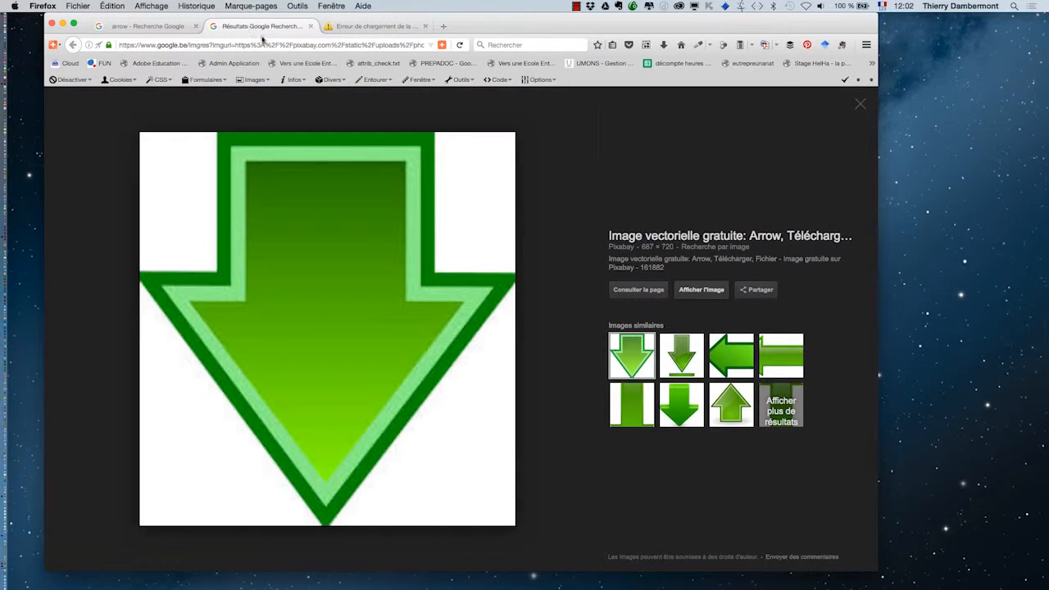
# - Start saving the green arrow image and choose the "interactivité dans InDesign" folder on the Bureau as the destination
pyautogui.rightClick(306, 263)
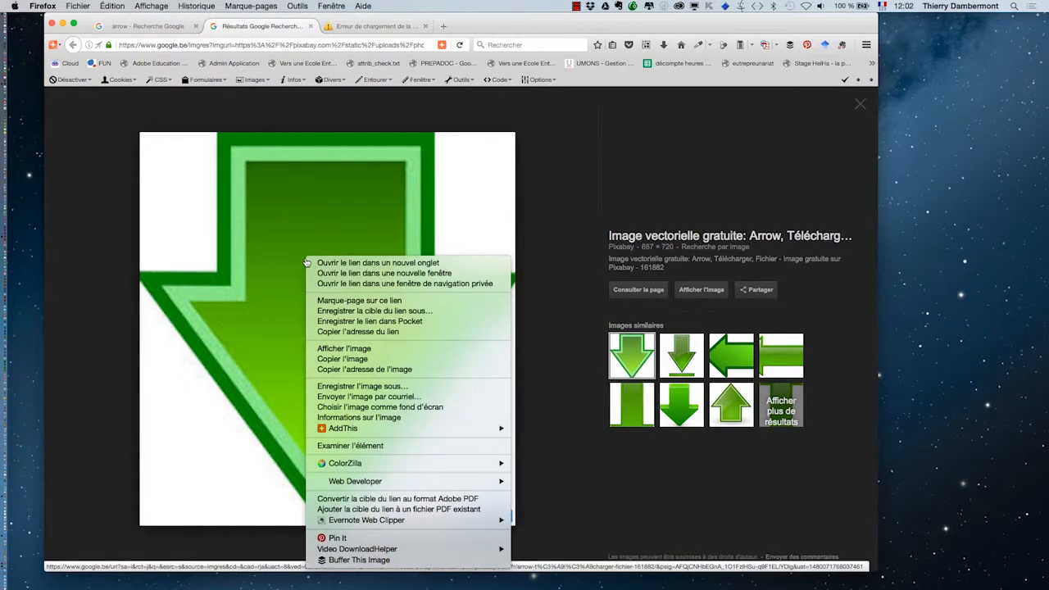
pyautogui.click(471, 386)
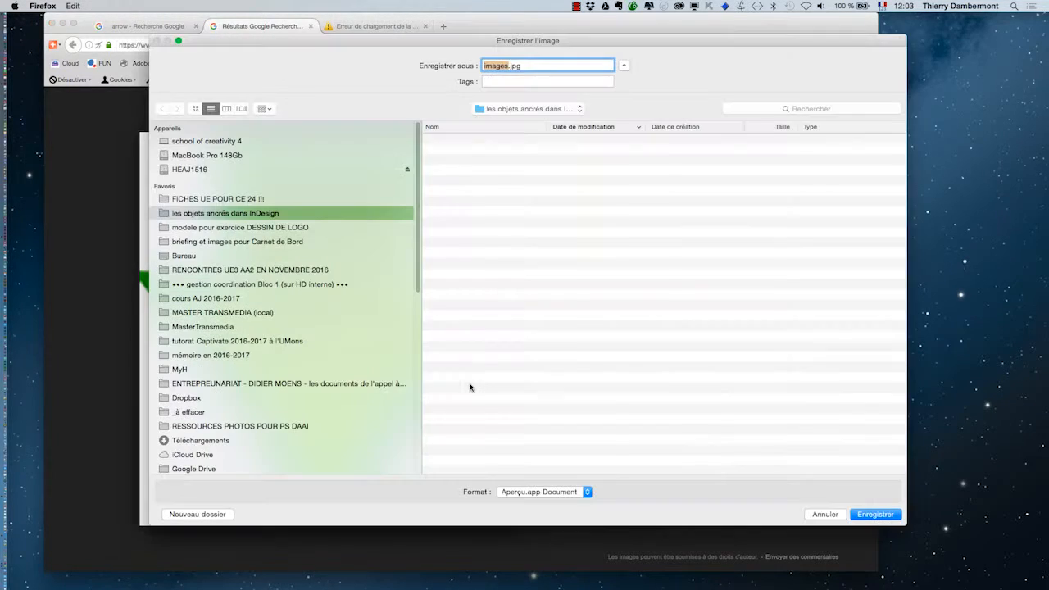
pyautogui.moveTo(440, 42); pyautogui.dragTo(541, 38)
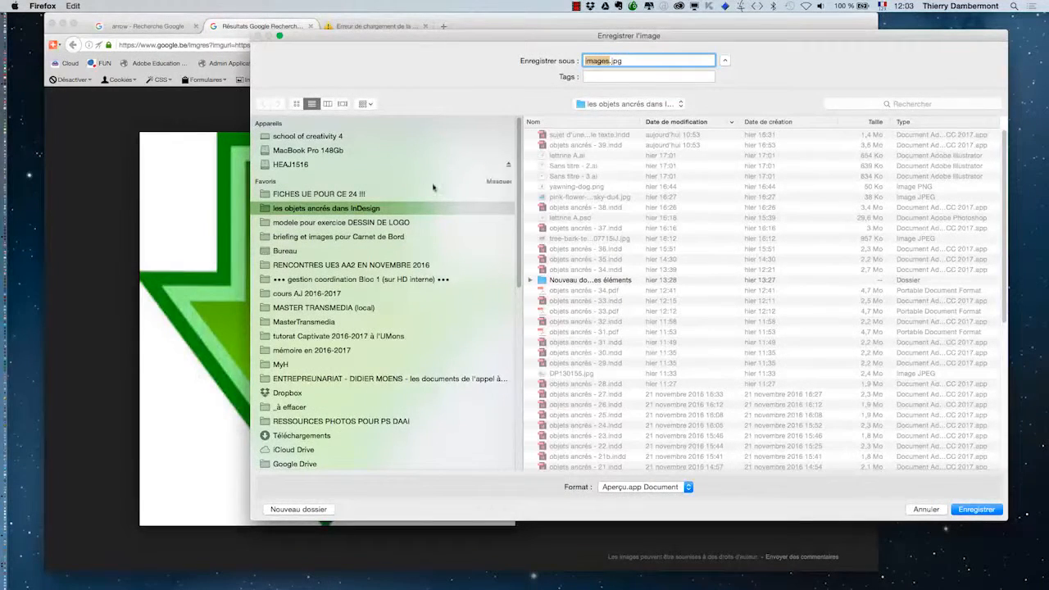
pyautogui.click(330, 249)
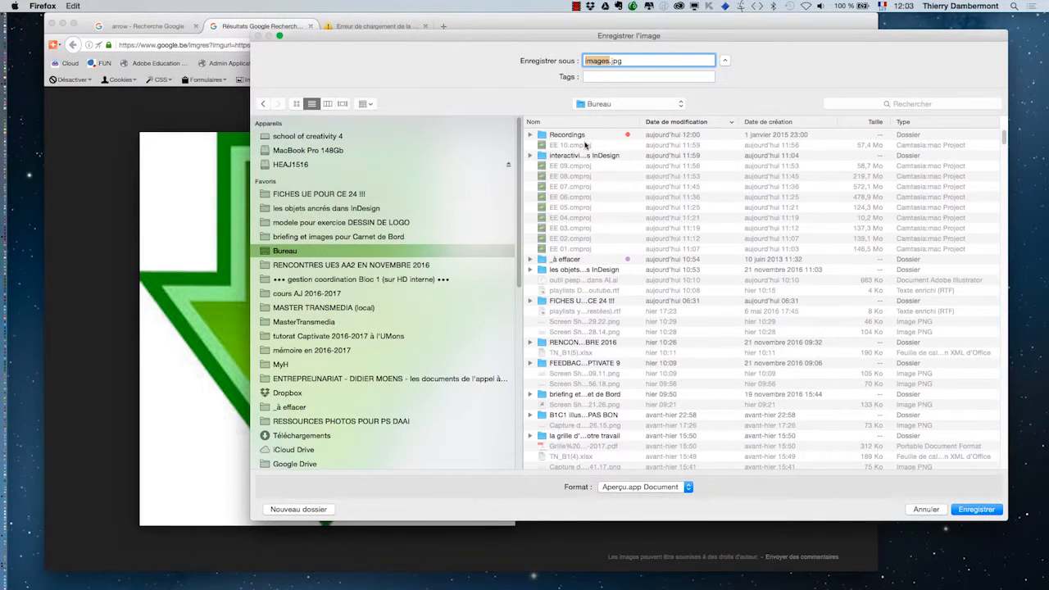
pyautogui.doubleClick(581, 156)
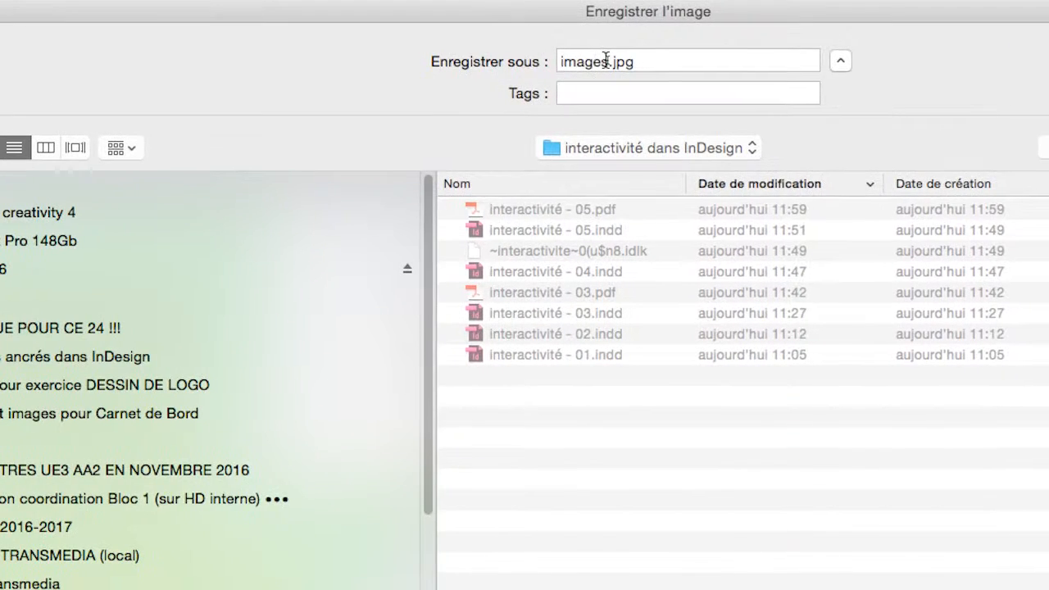
# - Name the arrow image fleche-normal.jpg and save it in the "interactivité dans InDesign" folder
pyautogui.doubleClick(603, 61)
pyautogui.write('arro')
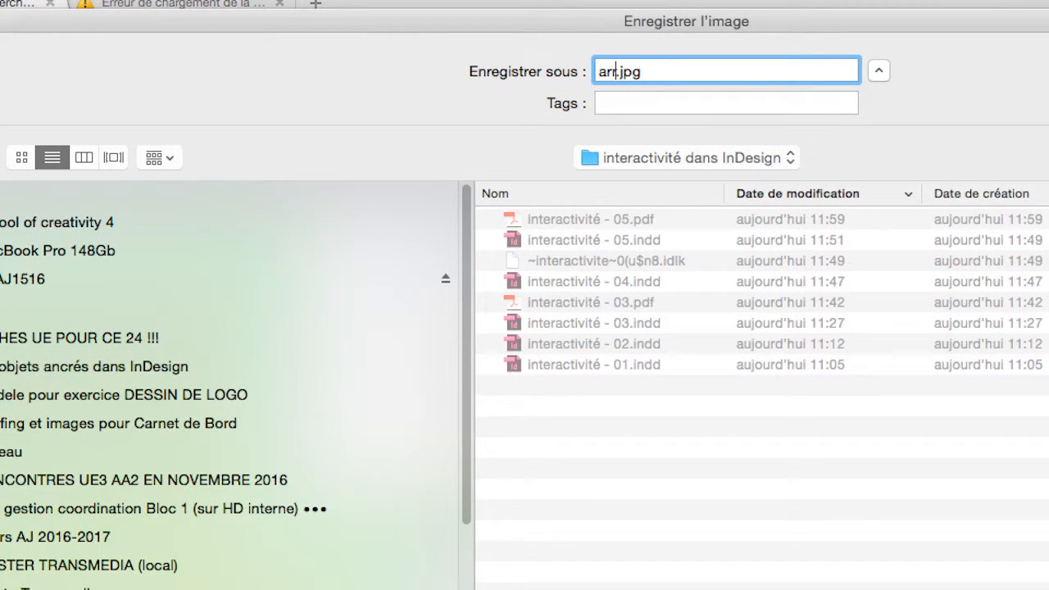
pyautogui.press('BackSpace')
pyautogui.press('BackSpace')
pyautogui.press('BackSpace')
pyautogui.press('BackSpace')
pyautogui.write('fleche-normal')
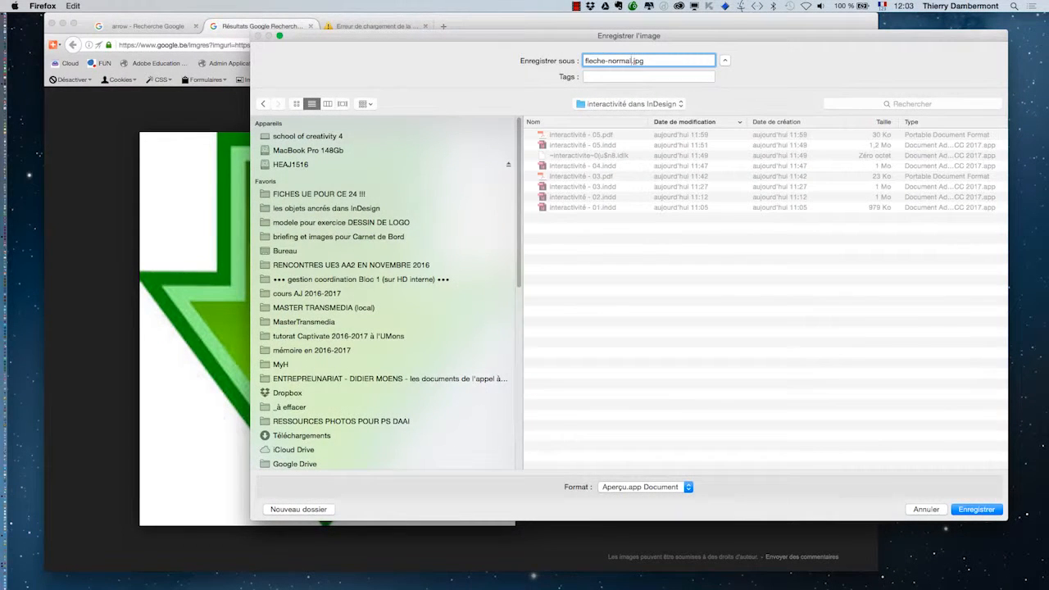
pyautogui.press('Return')
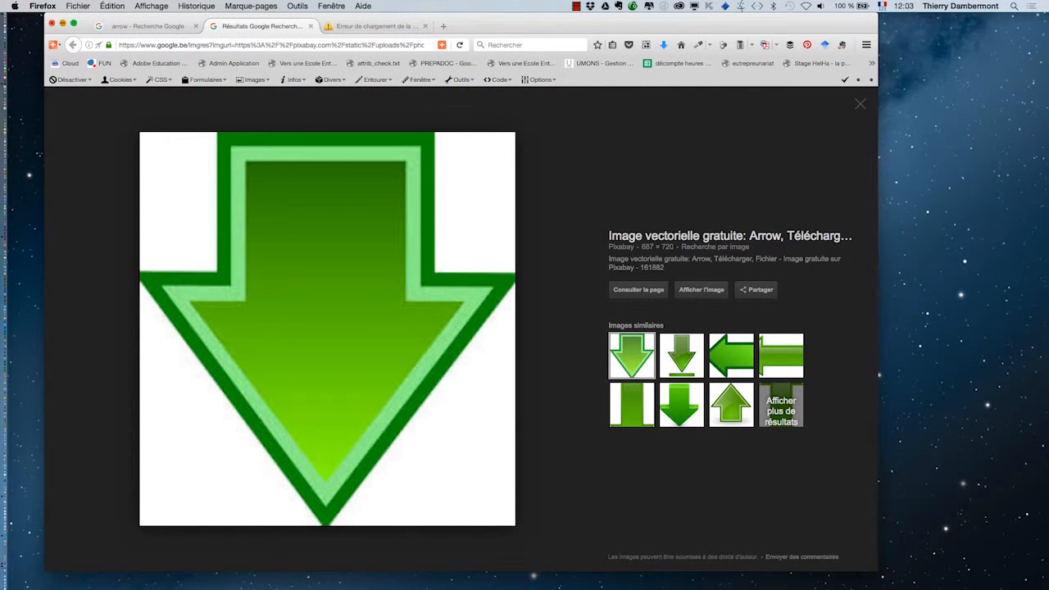
# - Minimize the browser window, launch Adobe Photoshop CC 2015 and bring it to the front
pyautogui.press('super+m')
pyautogui.moveTo(4, 360)
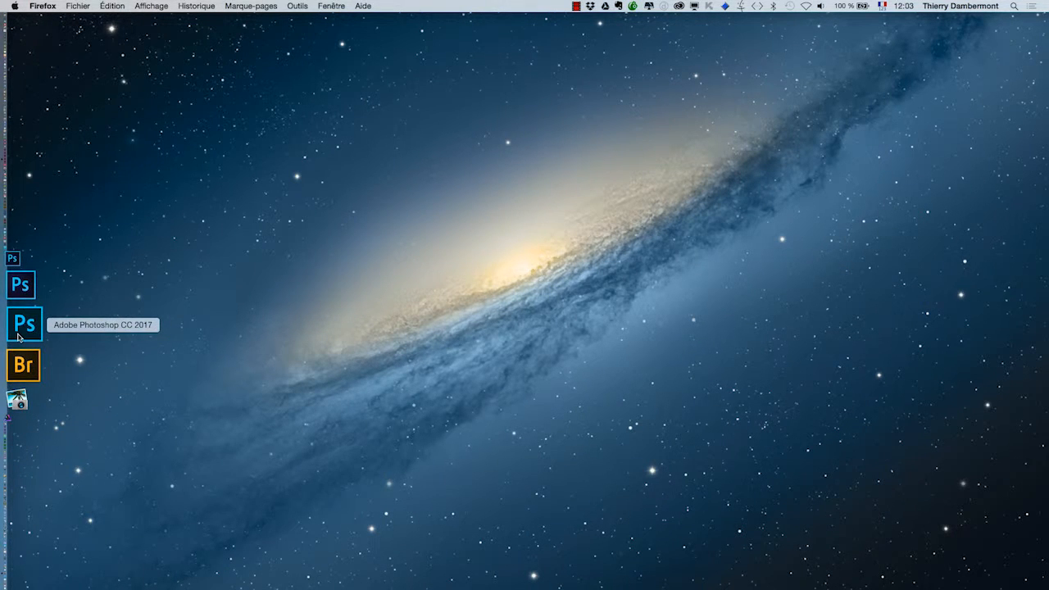
pyautogui.click(17, 333)
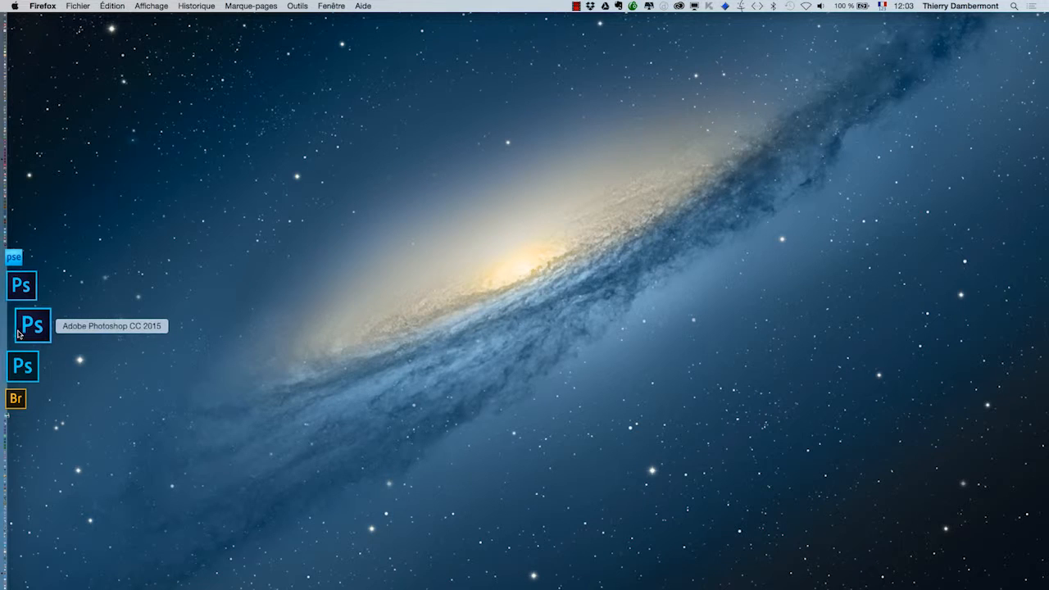
pyautogui.press('super+Tab')
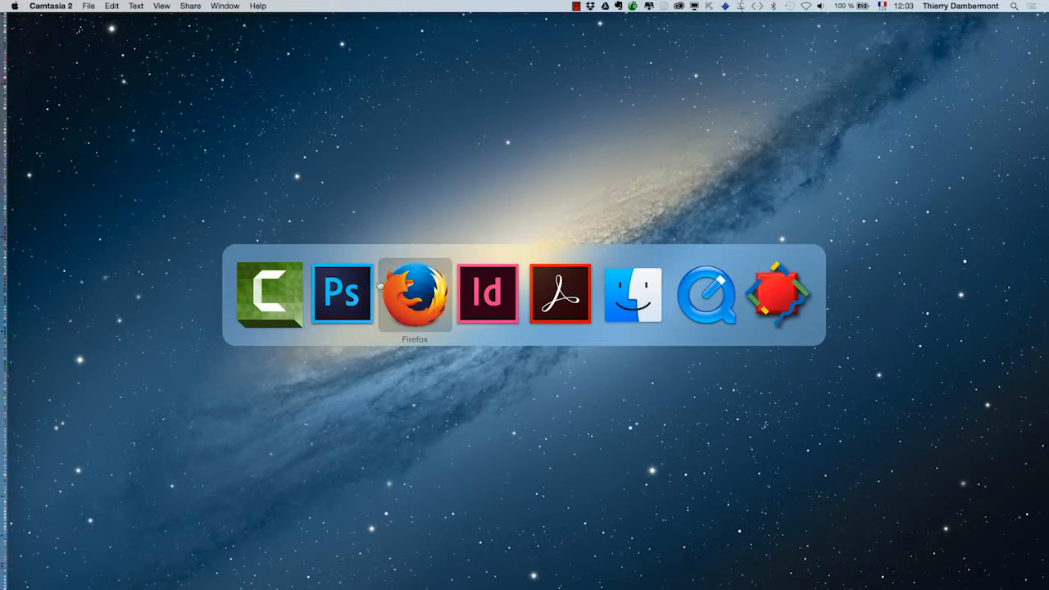
pyautogui.click(343, 292)
# - Reset the Essentials workspace and undock the tools as a floating two-column palette
pyautogui.click(352, 6)
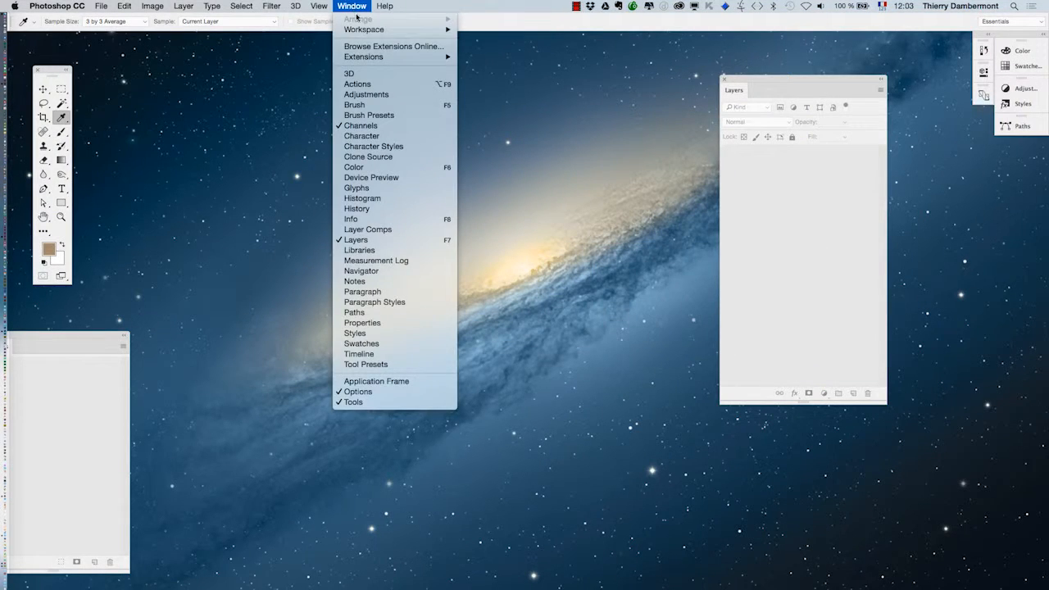
pyautogui.moveTo(361, 29)
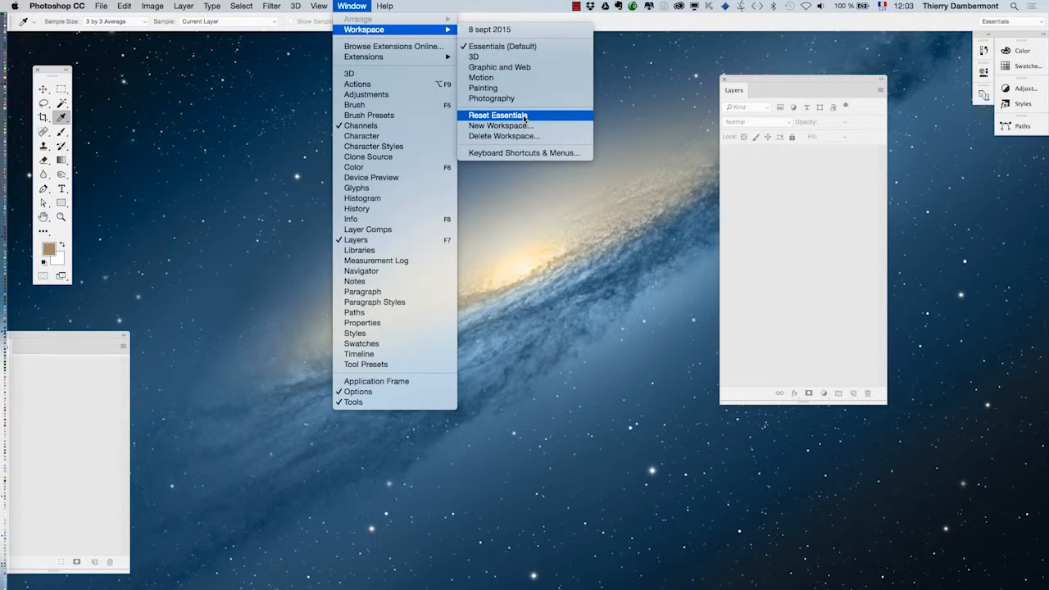
pyautogui.click(574, 115)
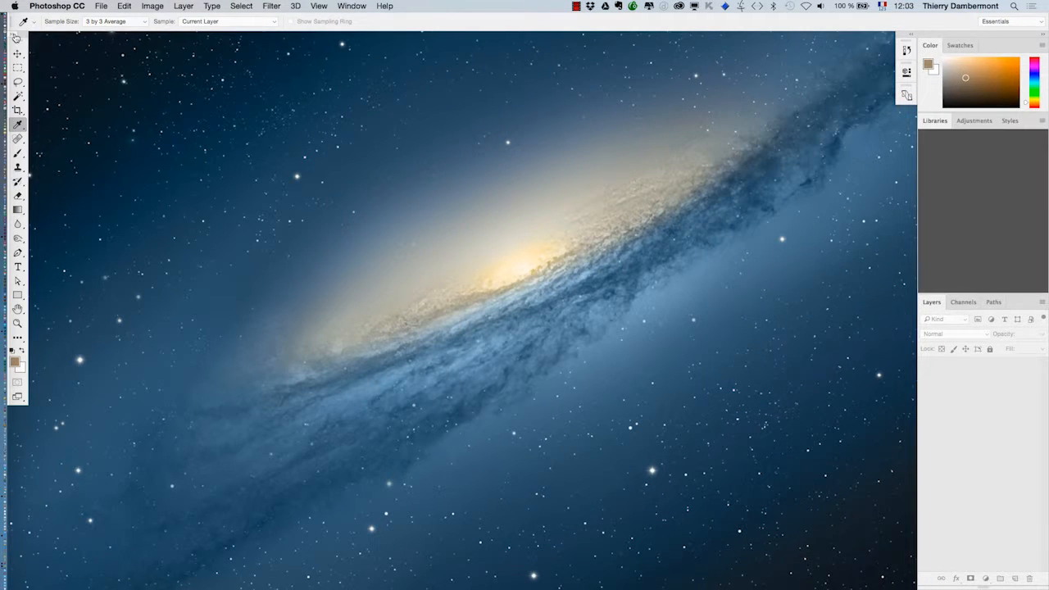
pyautogui.click(11, 34)
pyautogui.moveTo(32, 39); pyautogui.dragTo(59, 55)
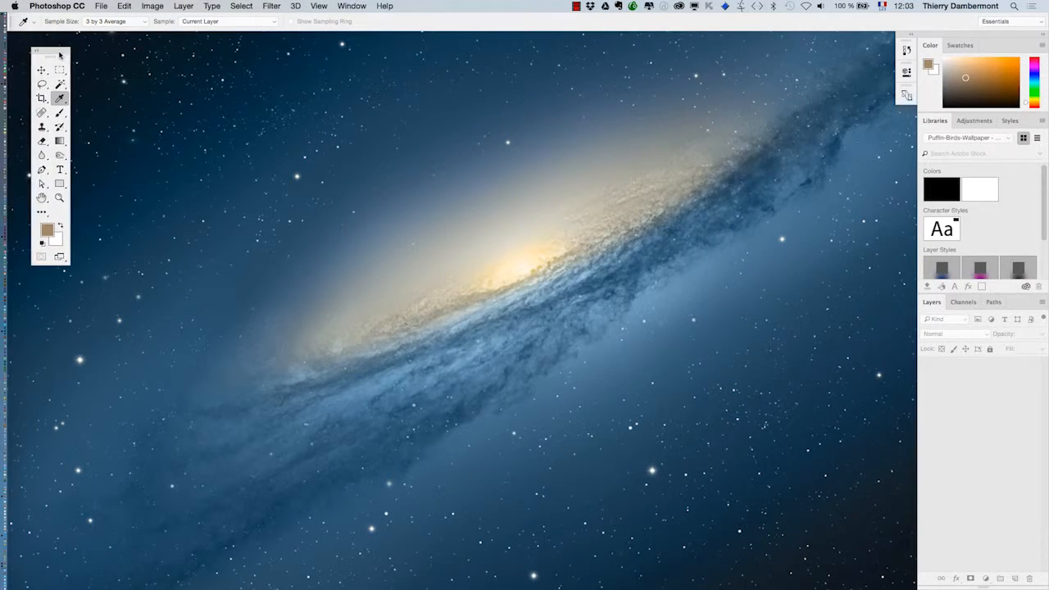
# - Set the UI language to French in the Interface preferences and confirm
pyautogui.click(72, 6)
pyautogui.moveTo(80, 40)
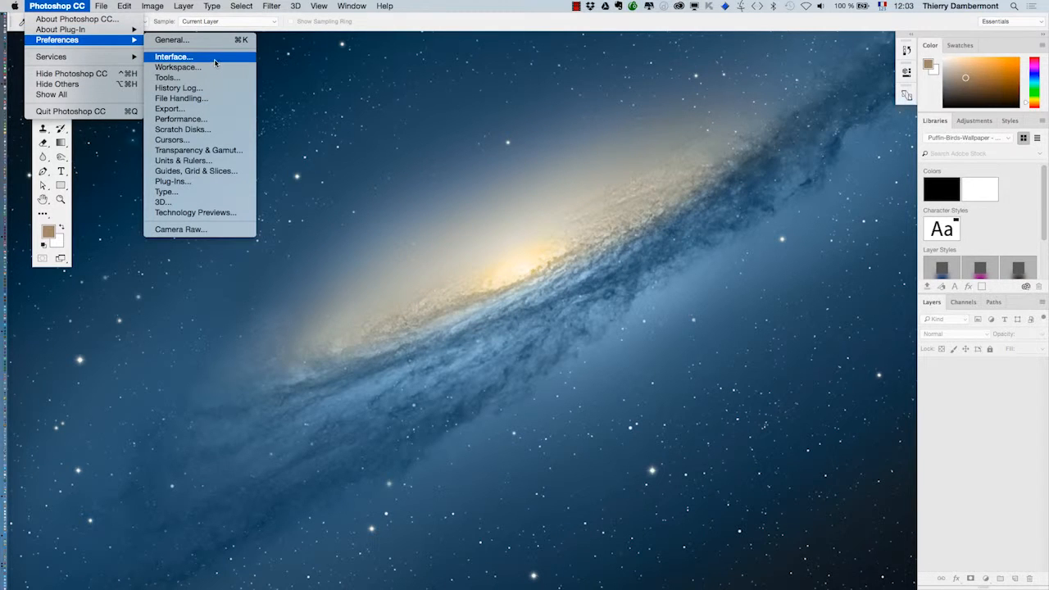
pyautogui.click(215, 57)
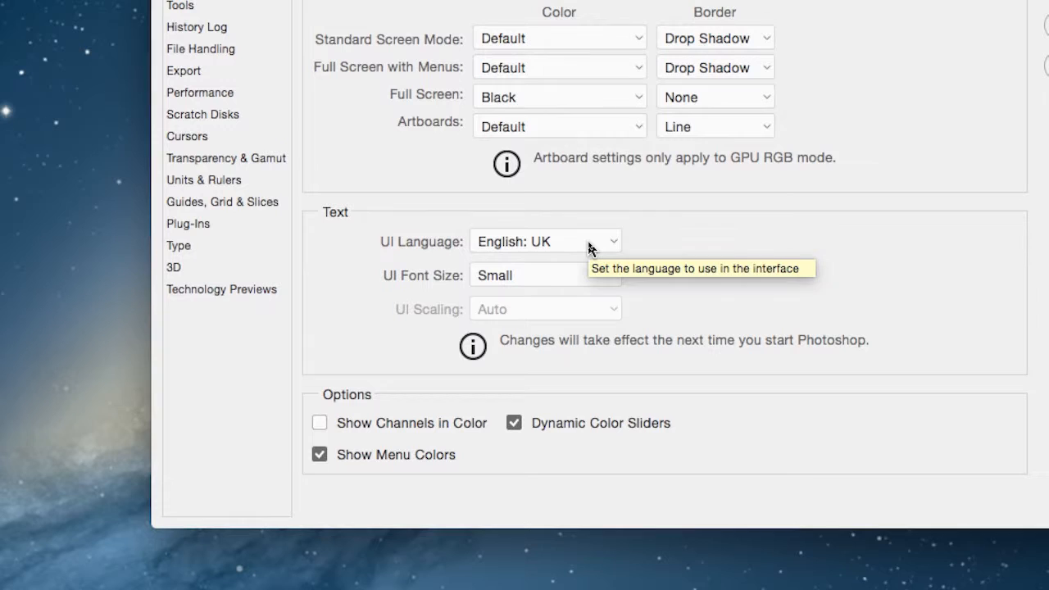
pyautogui.click(588, 243)
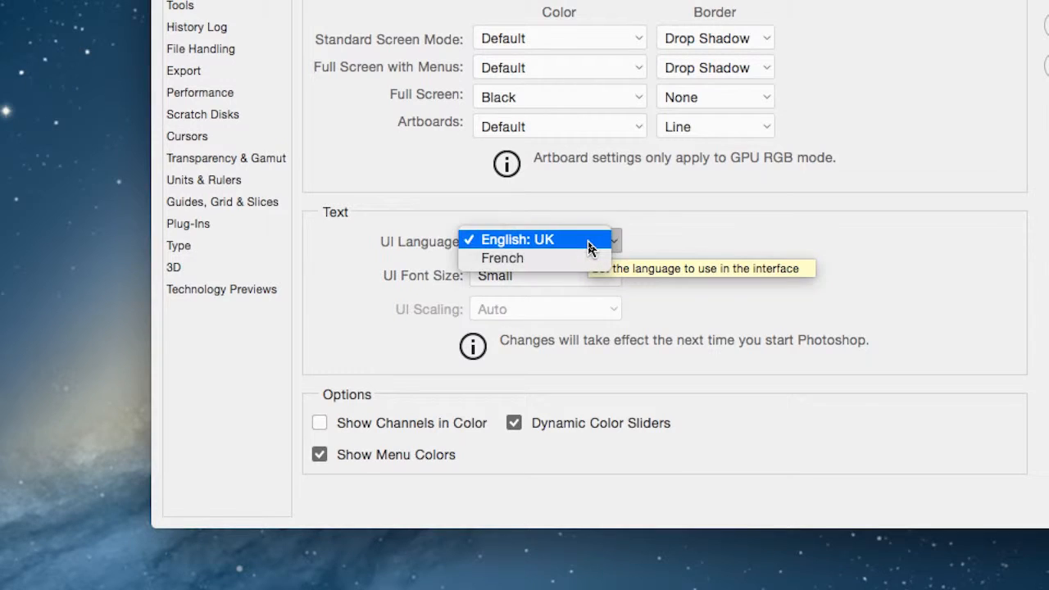
pyautogui.click(590, 257)
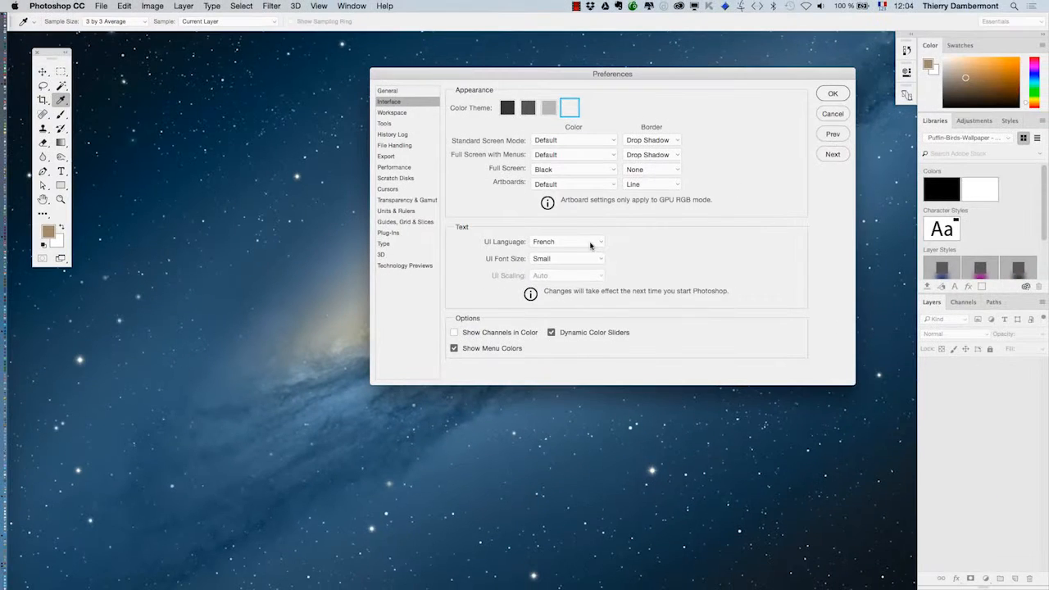
pyautogui.click(834, 96)
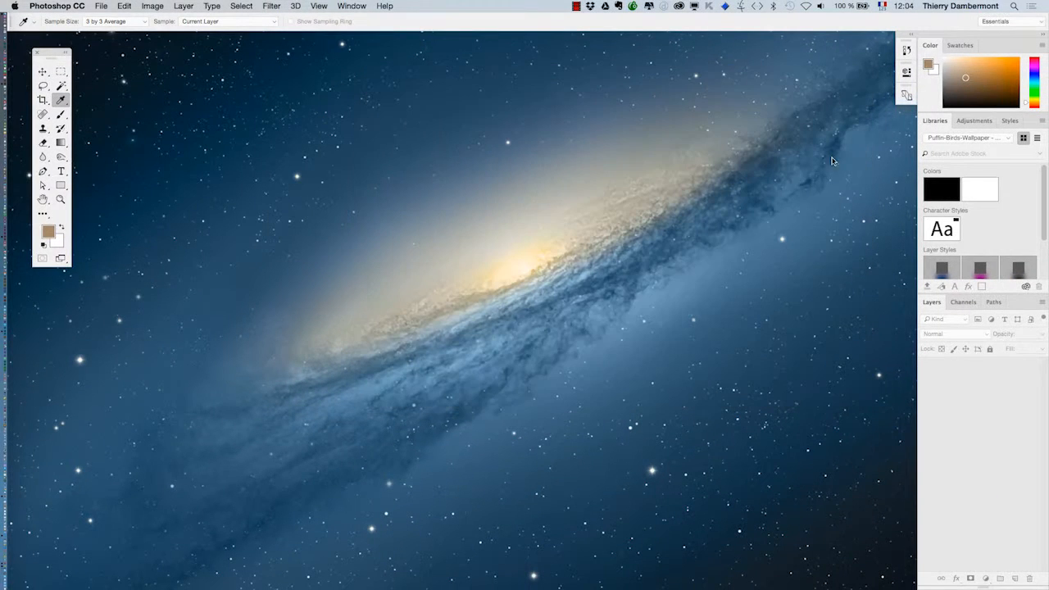
# - Quit and relaunch Photoshop CC 2015, then reposition the floating tools palette near the screen edge
pyautogui.click(68, 6)
pyautogui.click(92, 110)
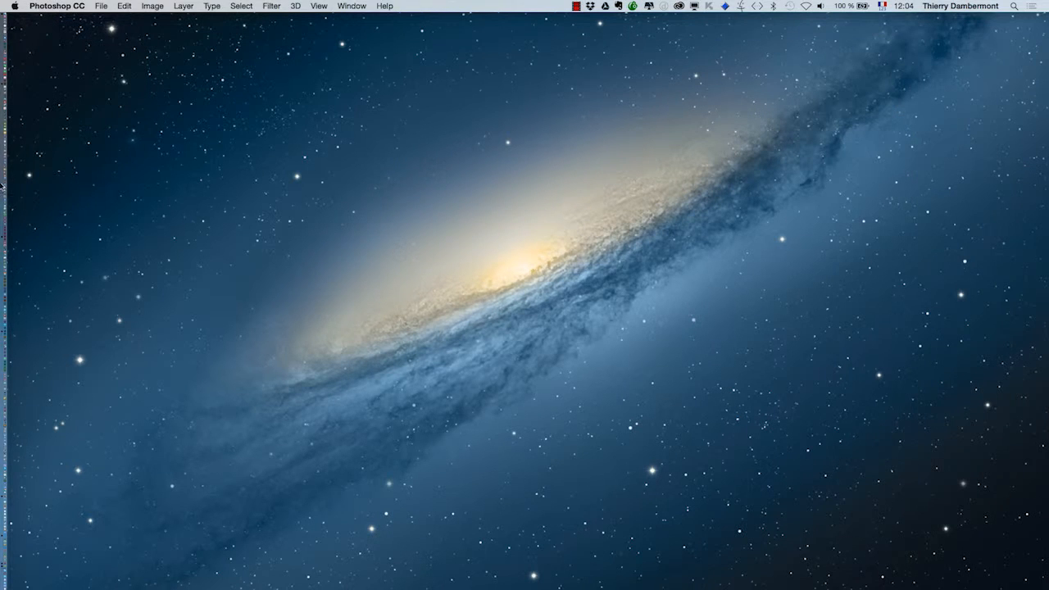
pyautogui.moveTo(18, 215)
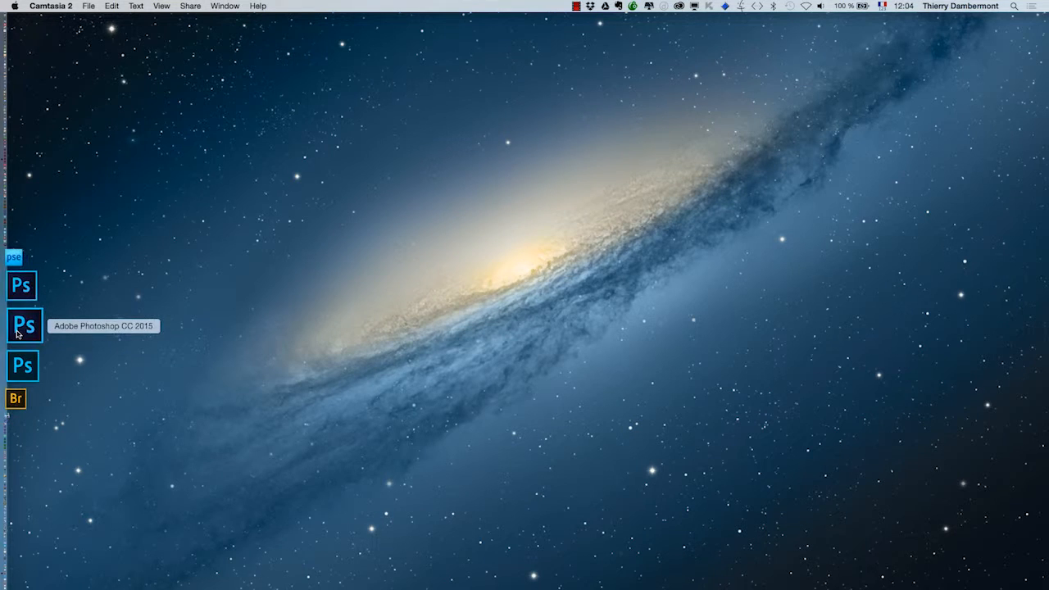
pyautogui.click(17, 332)
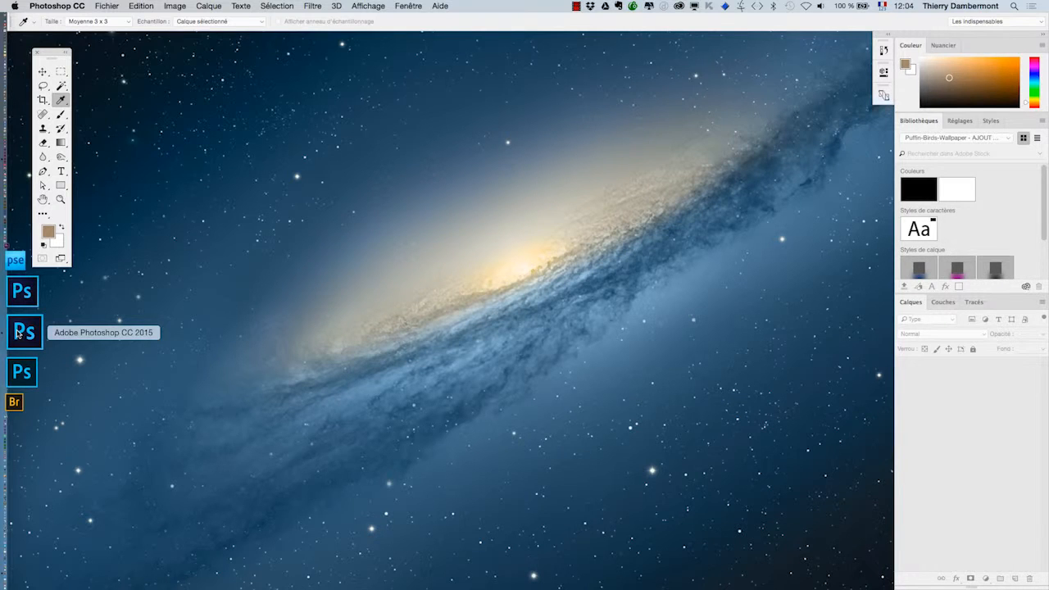
pyautogui.moveTo(50, 56); pyautogui.dragTo(35, 48)
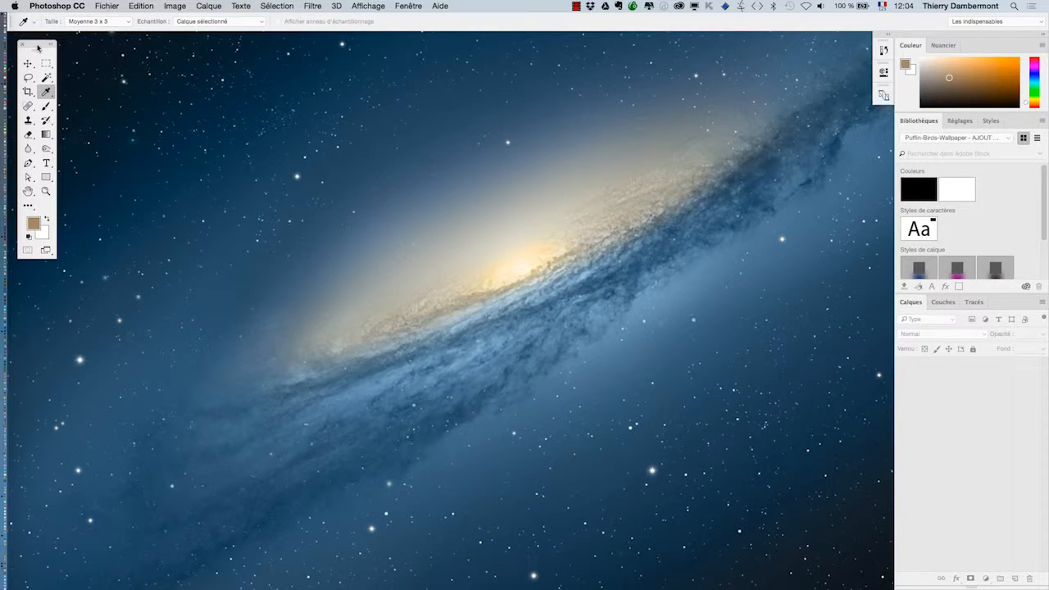
# - Switch to the Finder and open the Creative Cloud desktop app's preferences at its Creative Cloud apps settings
pyautogui.press('super+Tab')
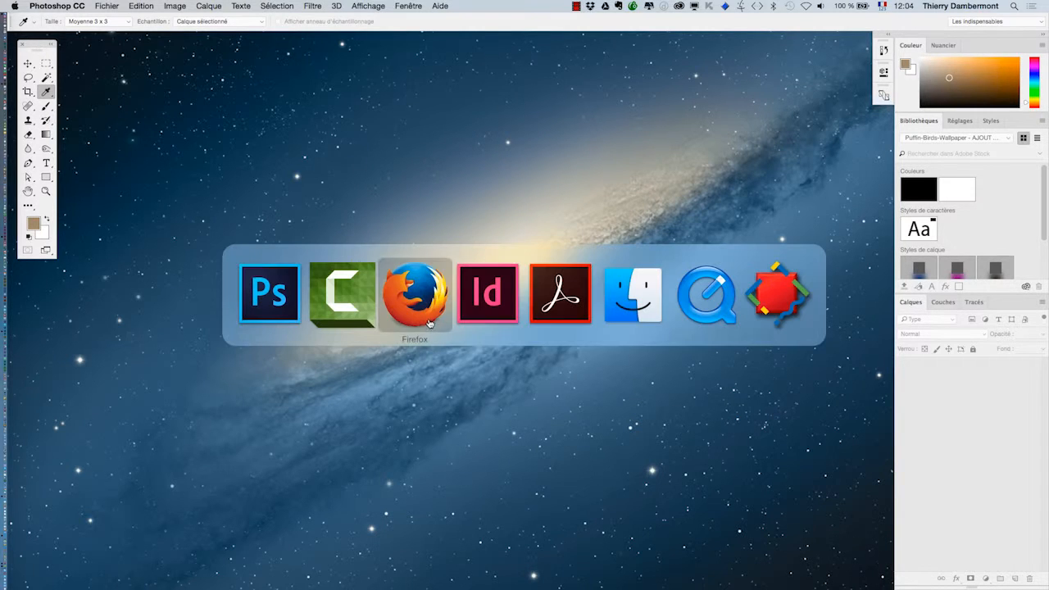
pyautogui.click(632, 315)
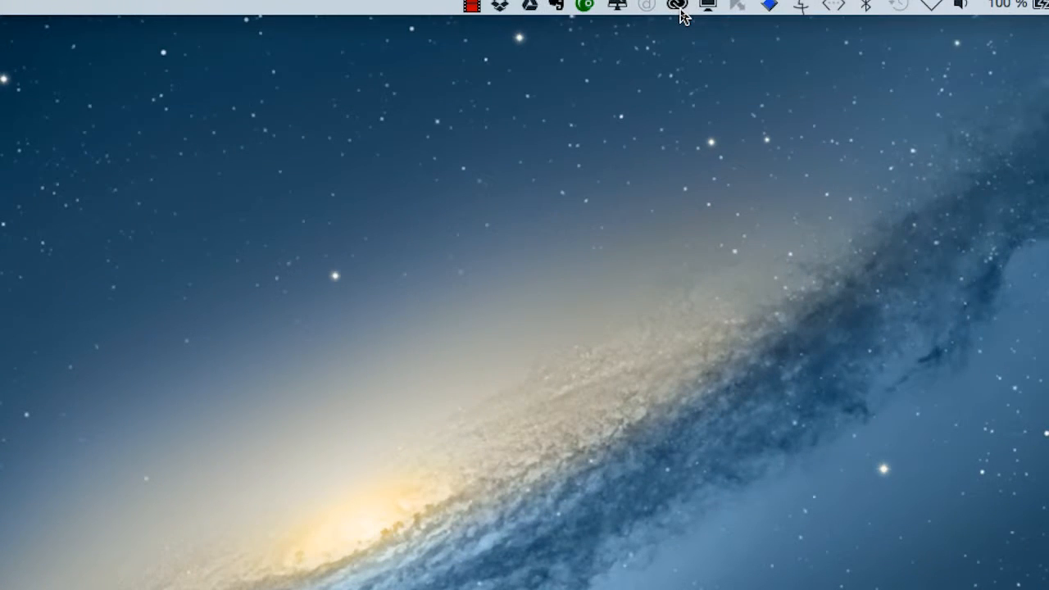
pyautogui.click(678, 7)
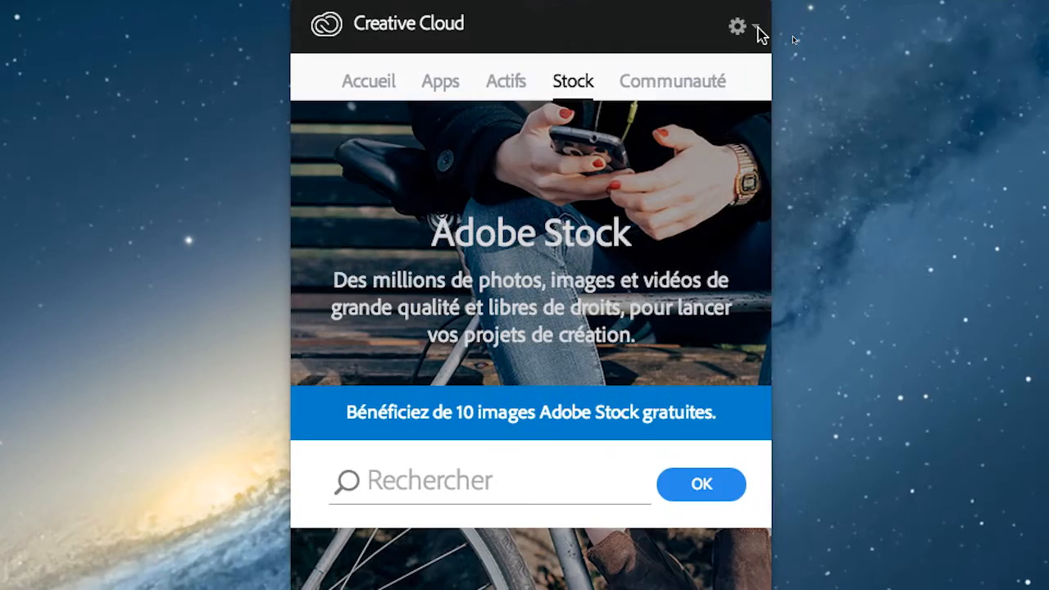
pyautogui.click(905, 68)
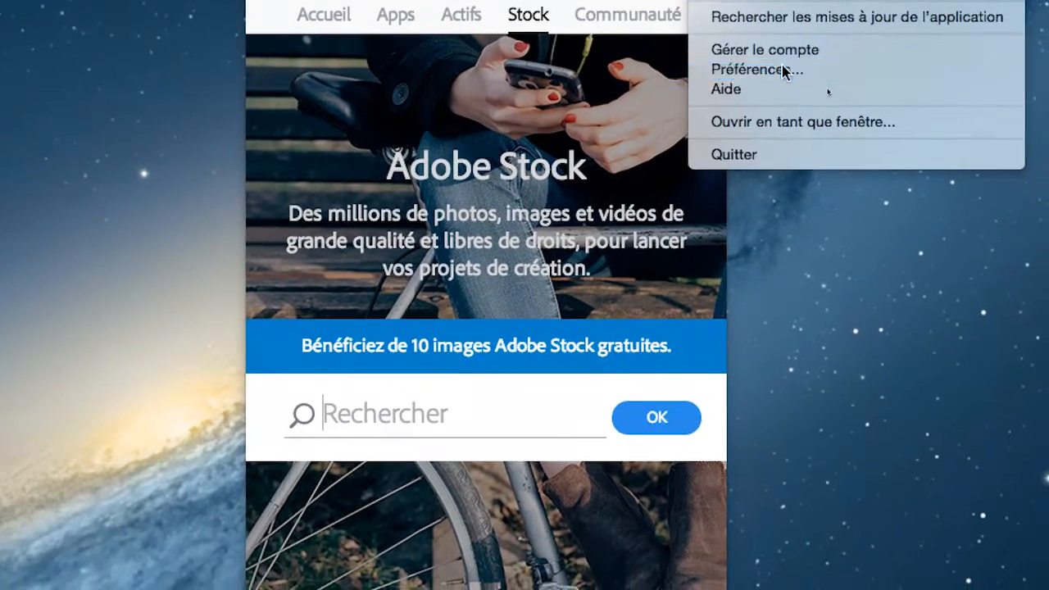
pyautogui.click(800, 136)
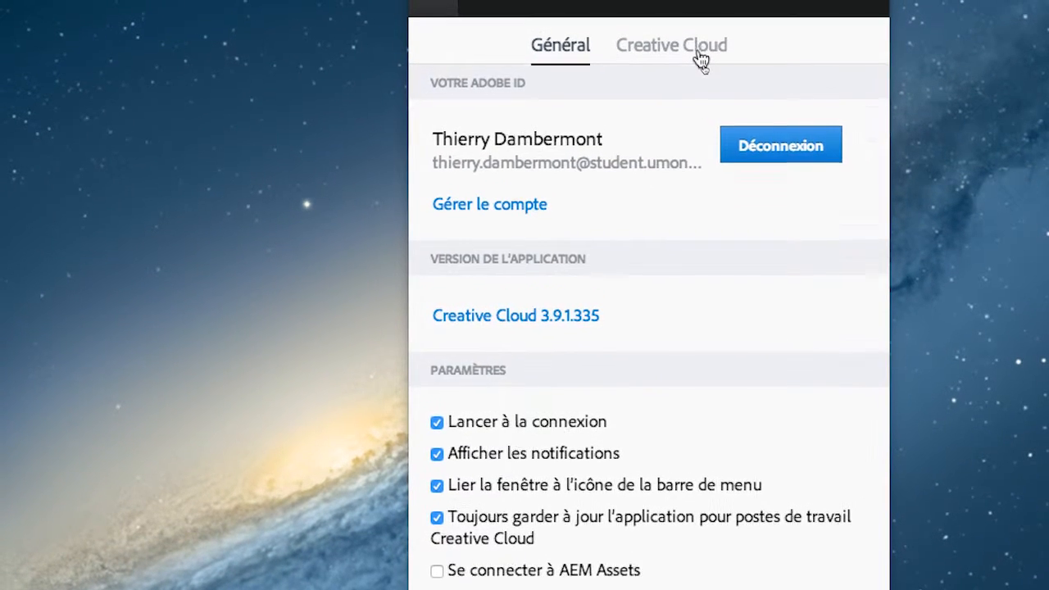
pyautogui.click(761, 56)
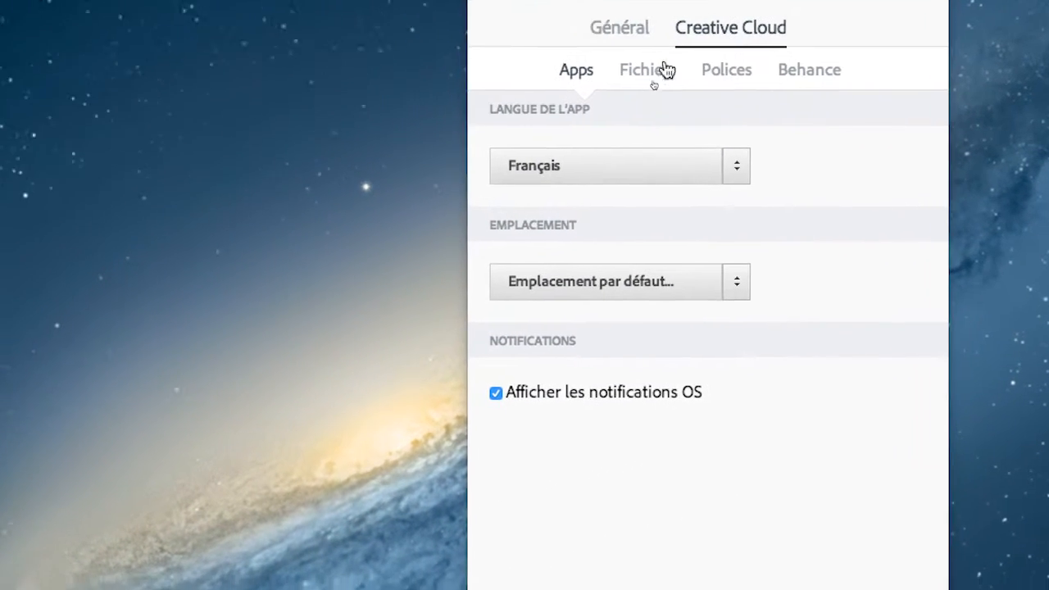
# - Look through the available app languages, leave Français selected, and return to view the list of apps
pyautogui.click(641, 165)
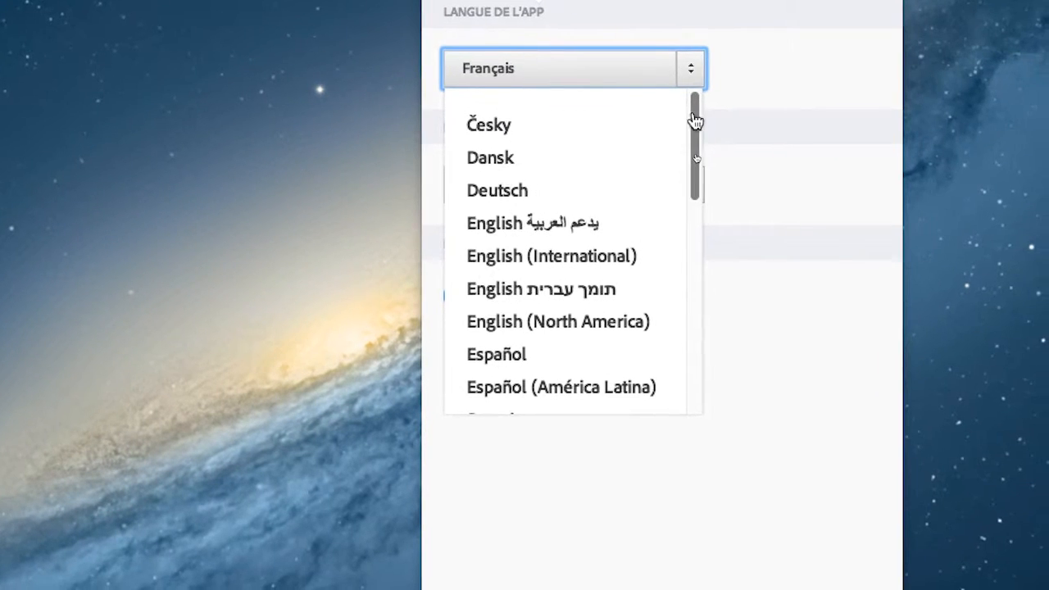
pyautogui.moveTo(761, 155); pyautogui.dragTo(751, 224)
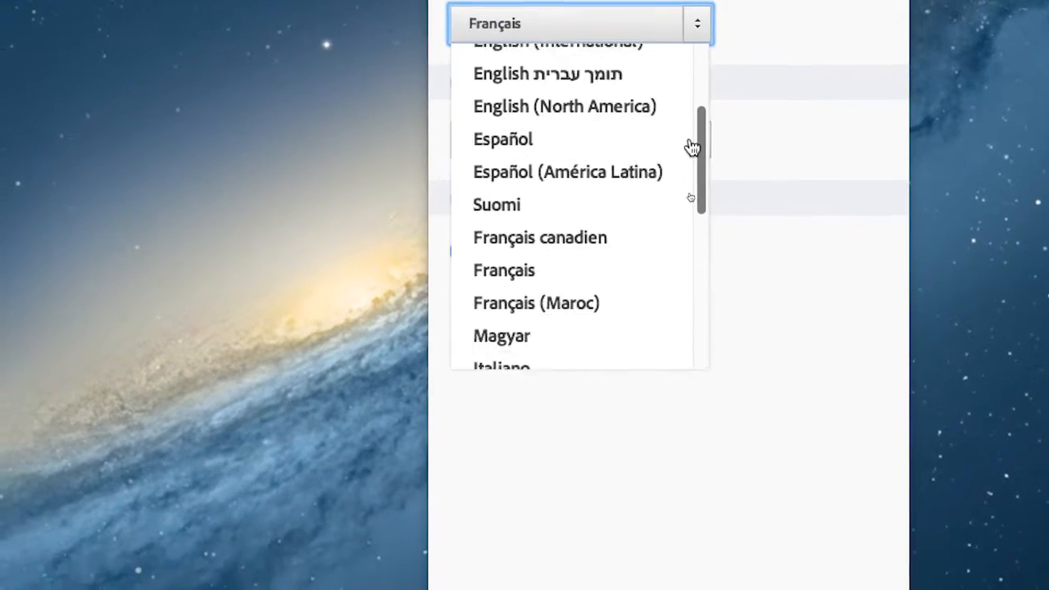
pyautogui.moveTo(693, 146); pyautogui.dragTo(694, 115)
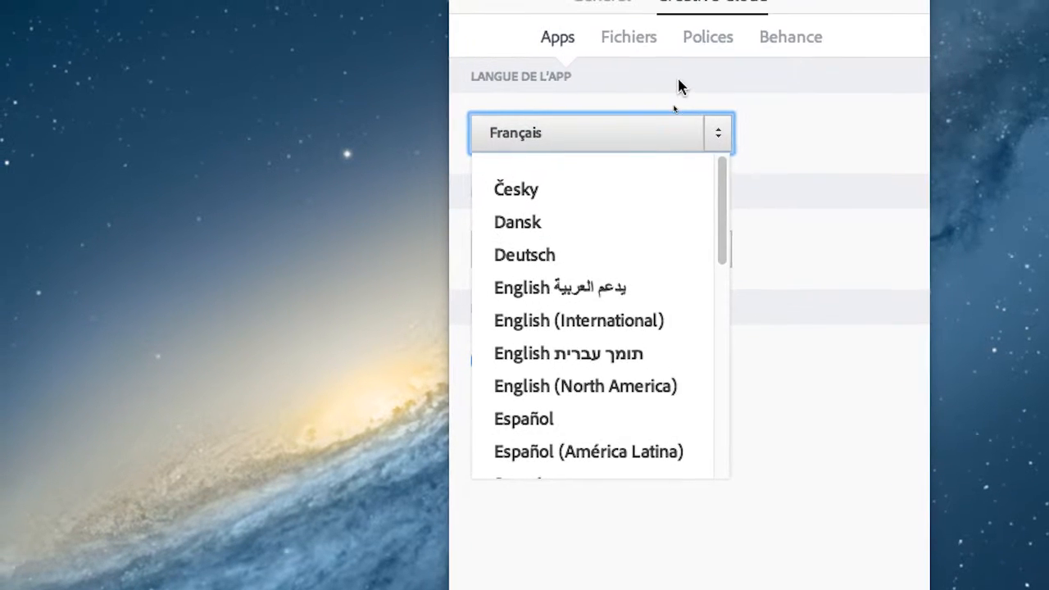
pyautogui.click(678, 86)
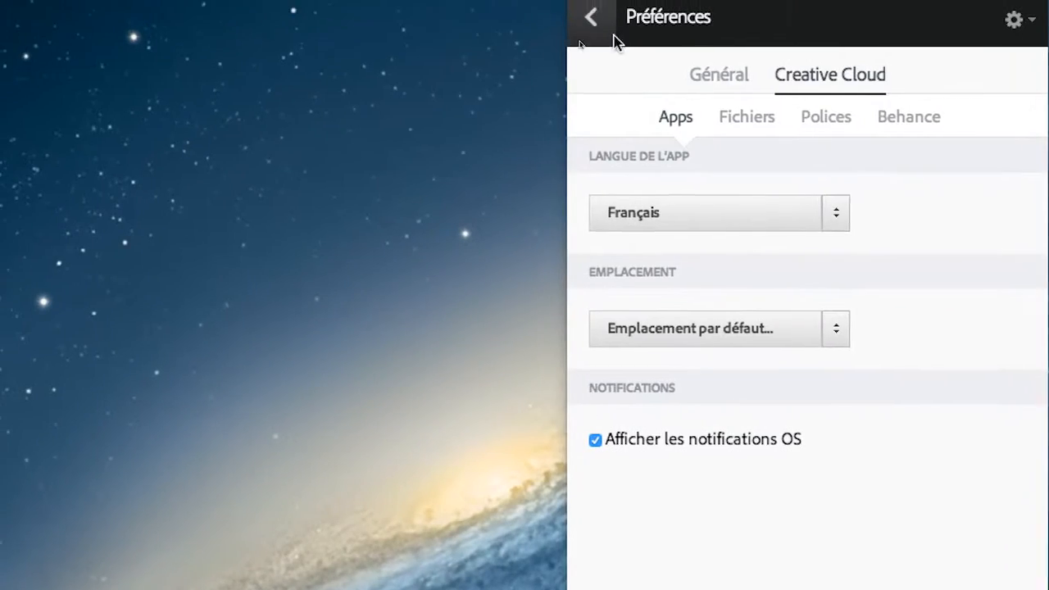
pyautogui.click(607, 25)
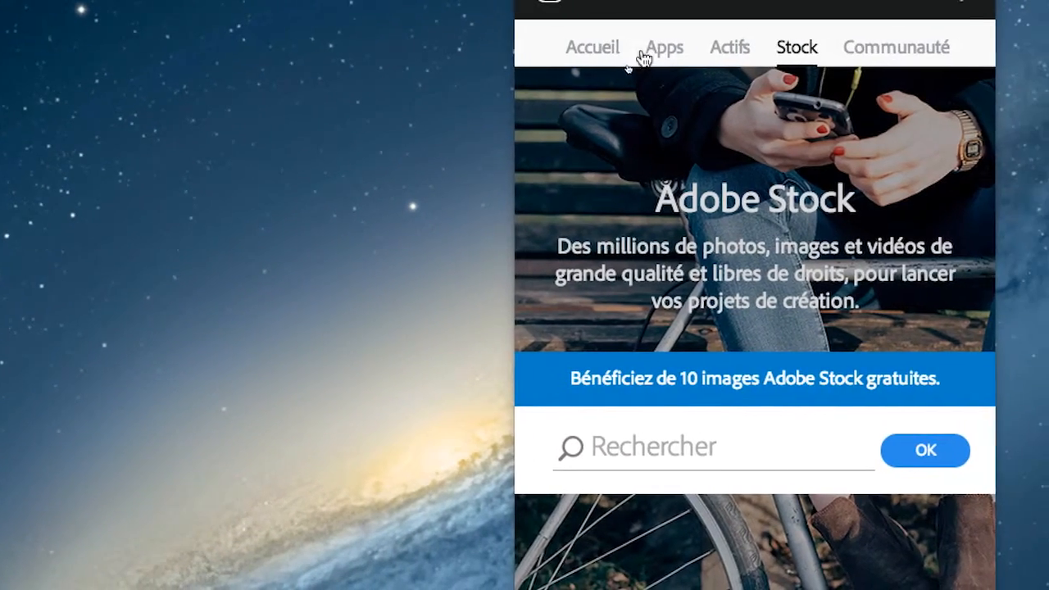
pyautogui.click(652, 50)
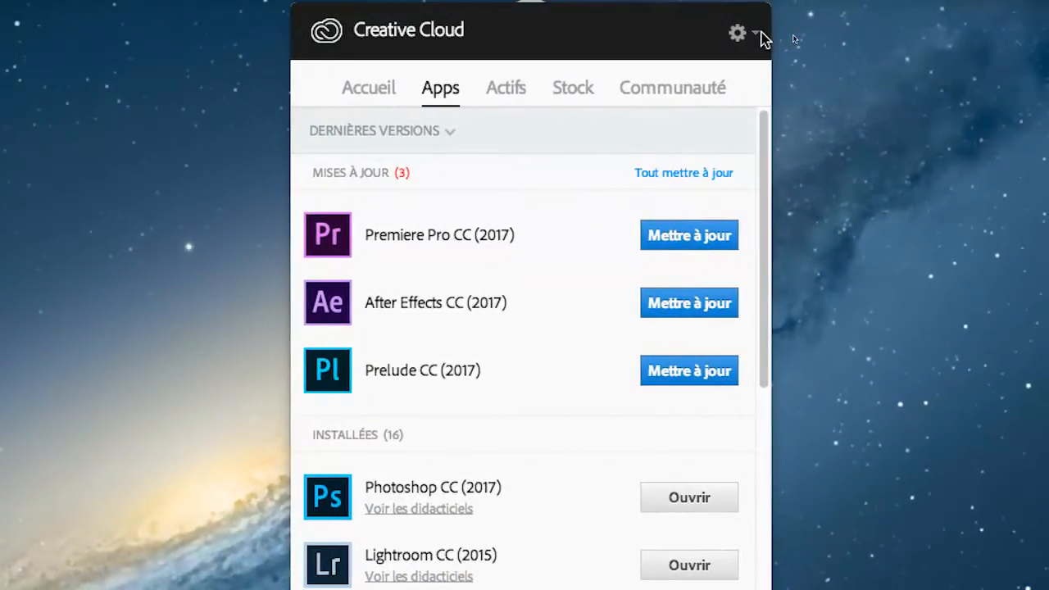
# - Reopen the Creative Cloud preferences, set the app language to Deutsch and return to the apps list
pyautogui.click(761, 36)
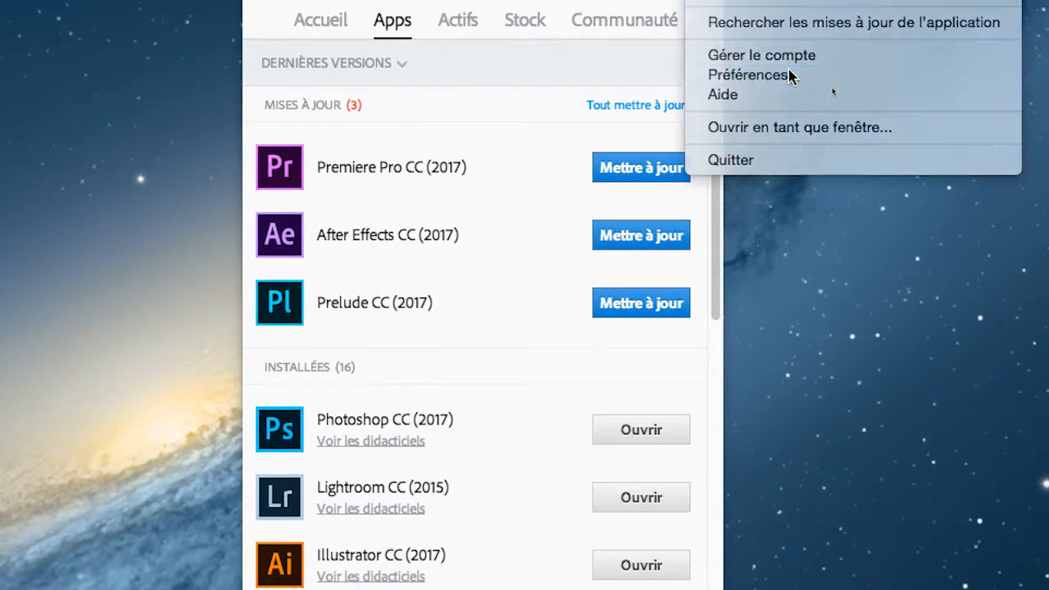
pyautogui.click(789, 72)
pyautogui.click(656, 107)
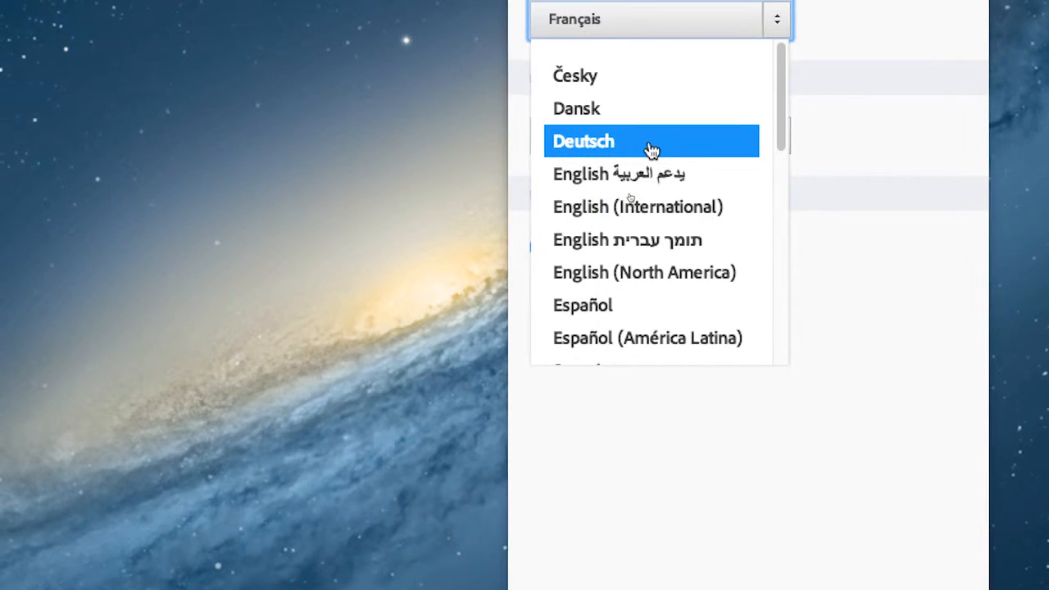
pyautogui.click(650, 150)
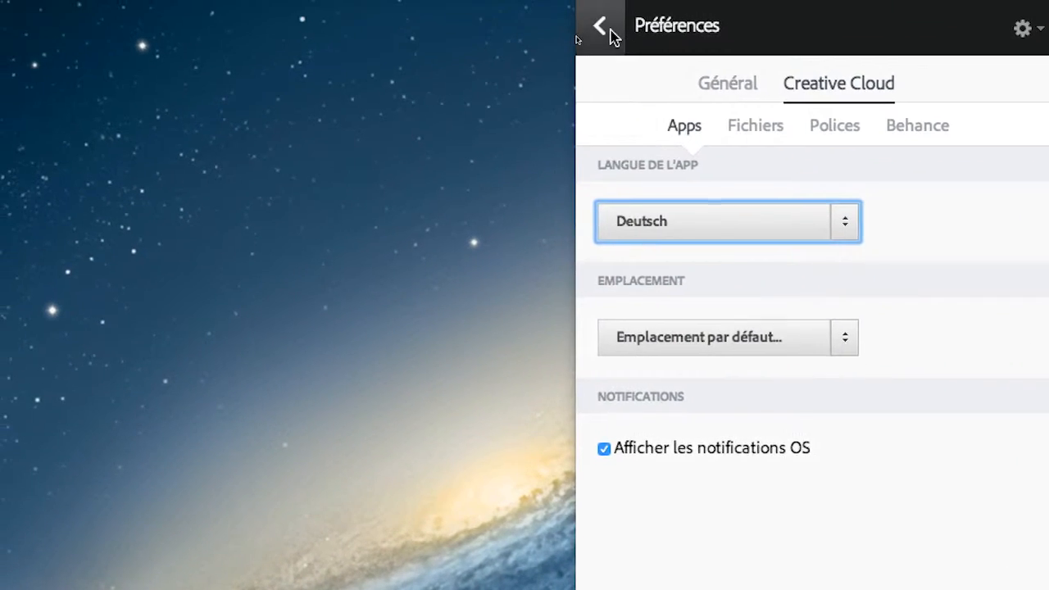
pyautogui.click(610, 33)
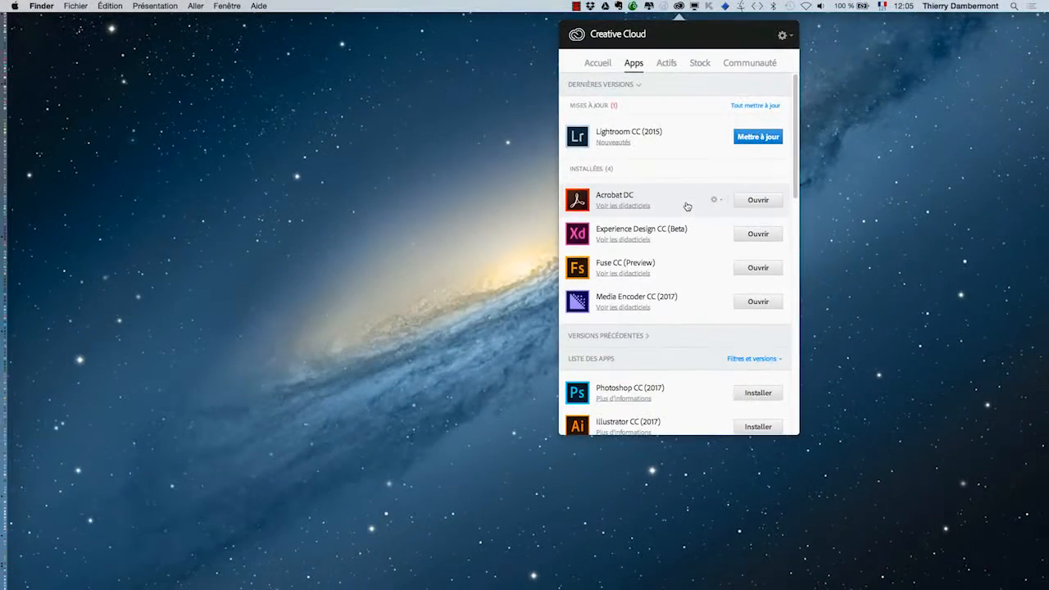
# - Look over the installable apps, set the Creative Cloud app language to English (International), and return to the apps list
pyautogui.scroll(-10, 731, 163)
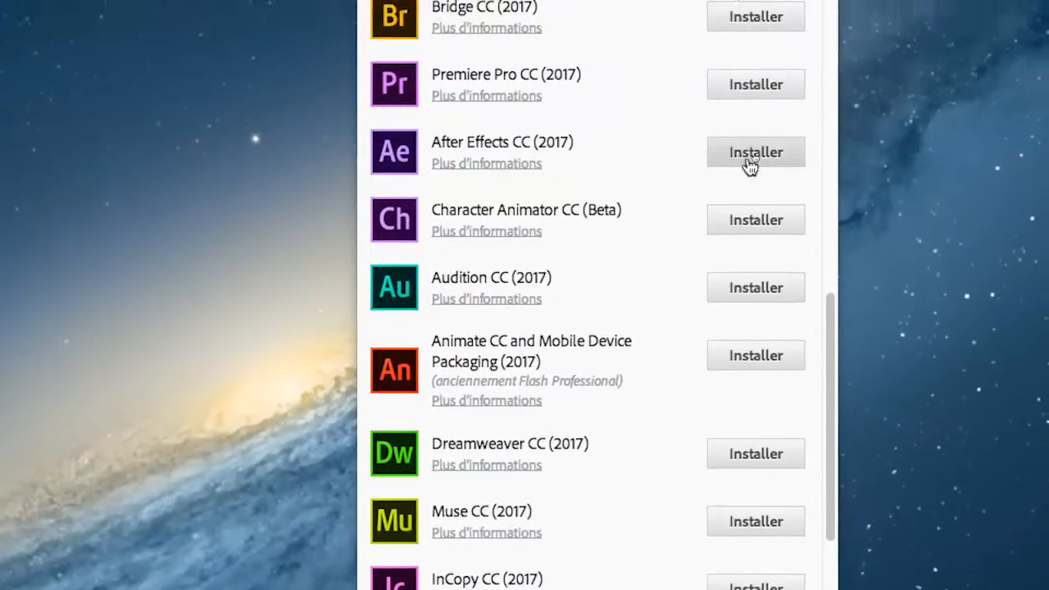
pyautogui.scroll(-10, 749, 269)
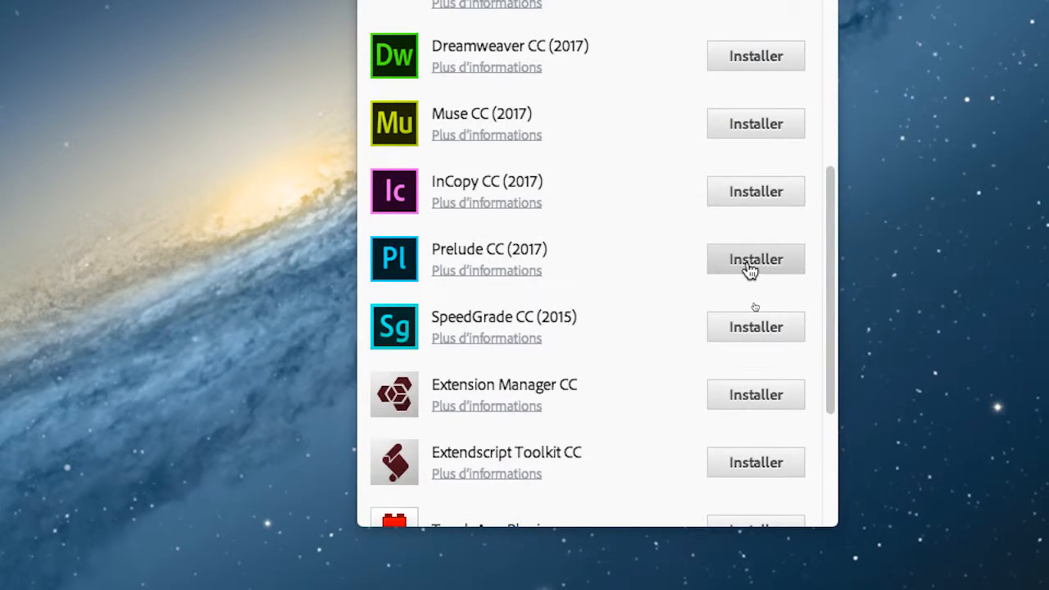
pyautogui.scroll(15, 748, 269)
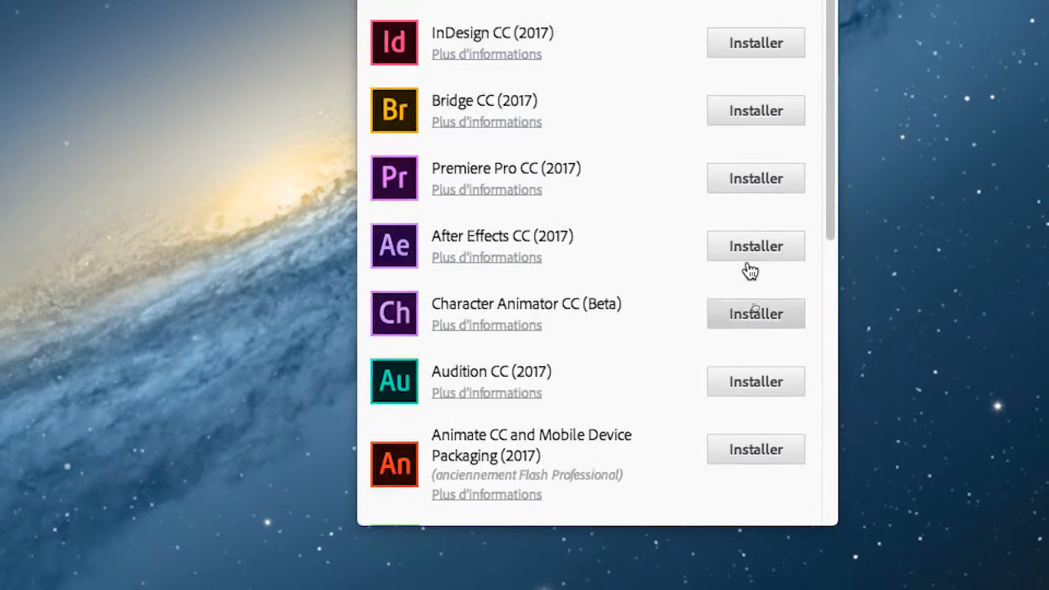
pyautogui.scroll(-5, 749, 332)
pyautogui.scroll(-2, 753, 342)
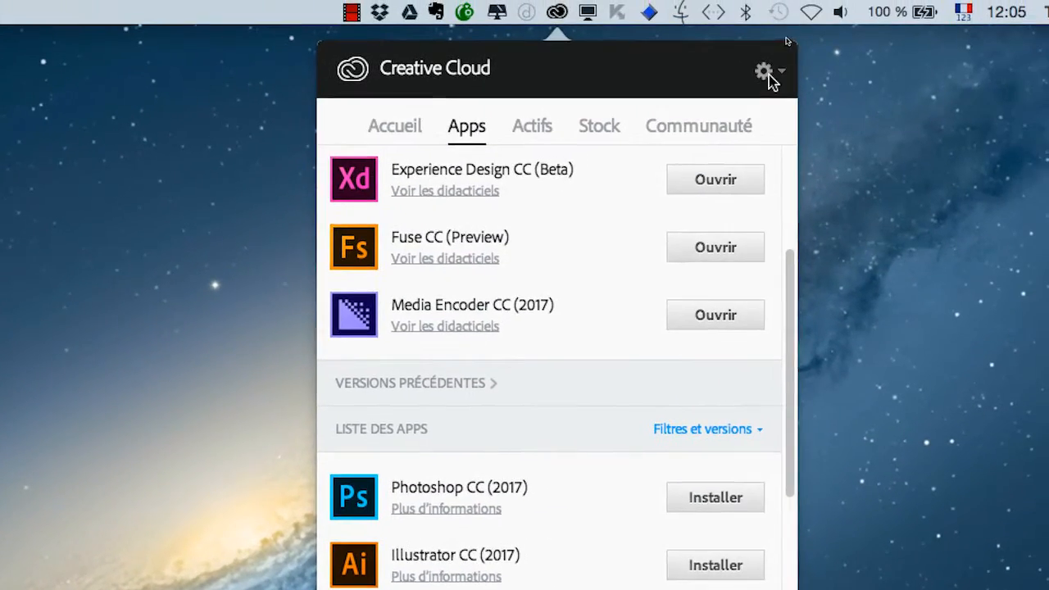
pyautogui.click(767, 73)
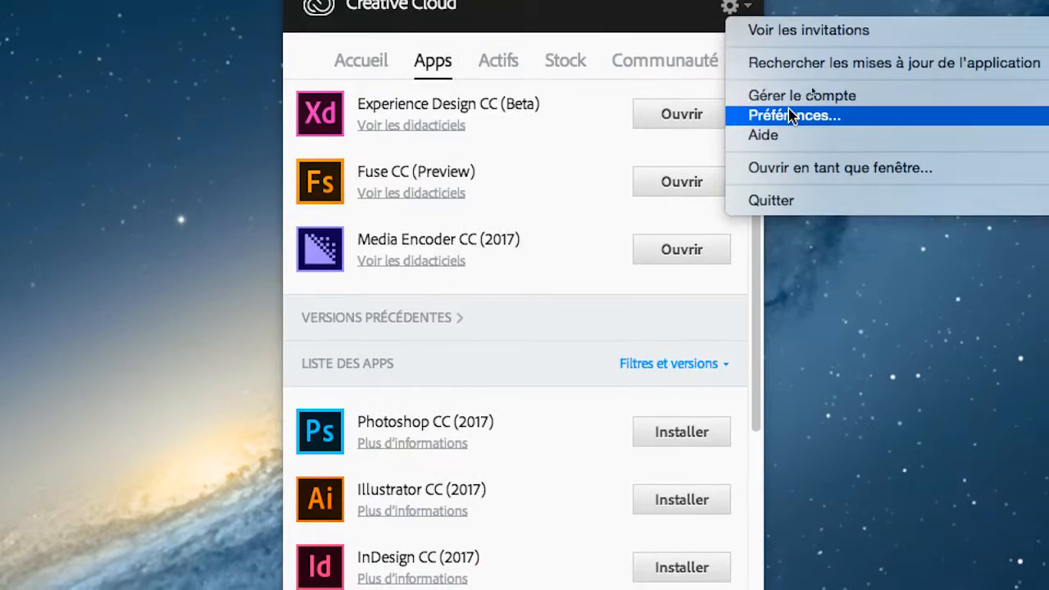
pyautogui.click(791, 115)
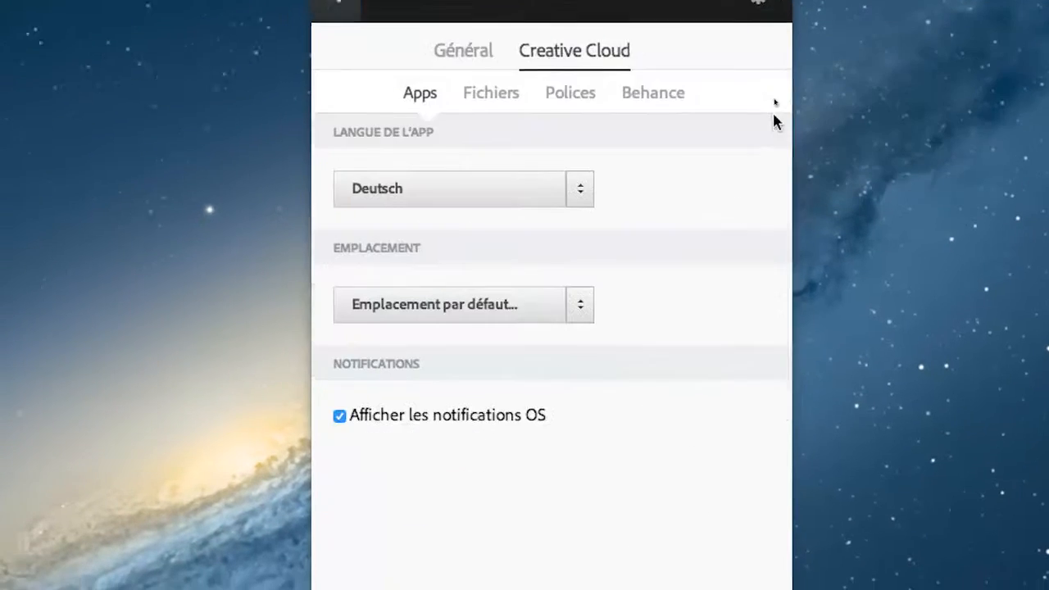
pyautogui.click(689, 150)
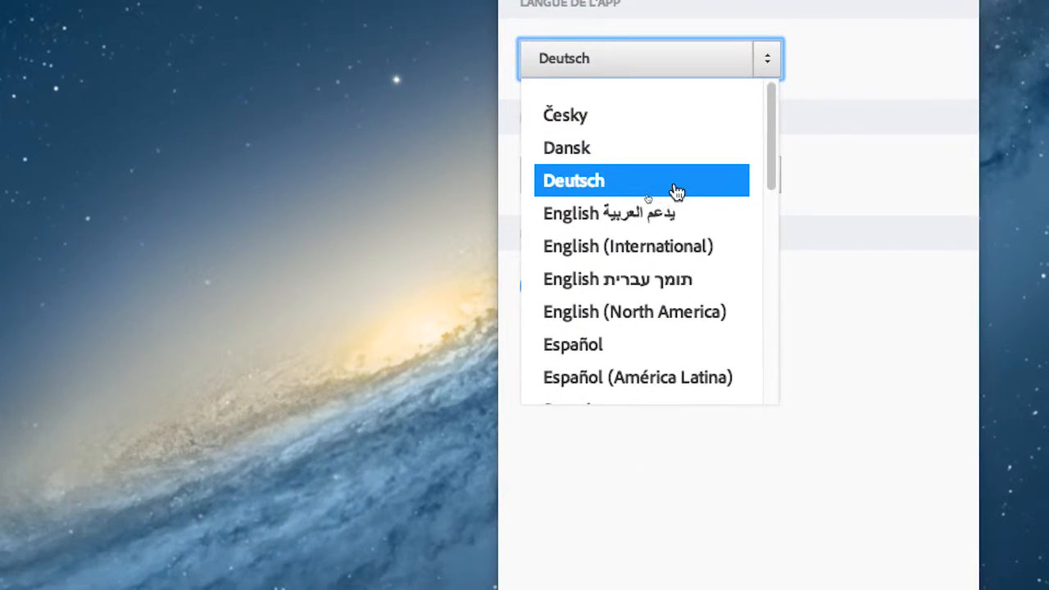
pyautogui.scroll(-3, 674, 192)
pyautogui.scroll(3, 675, 193)
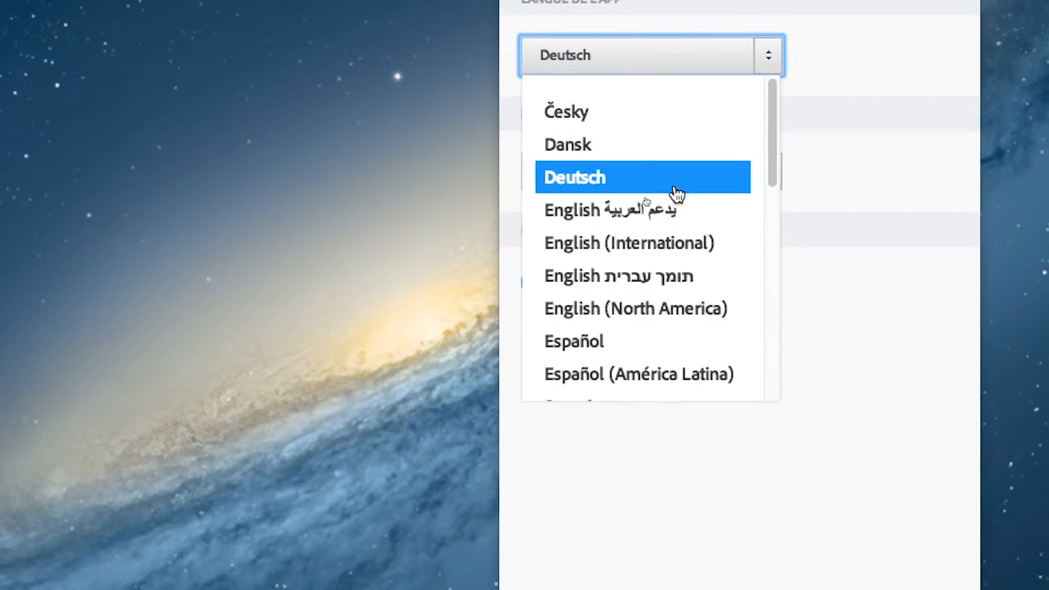
pyautogui.scroll(-2, 672, 211)
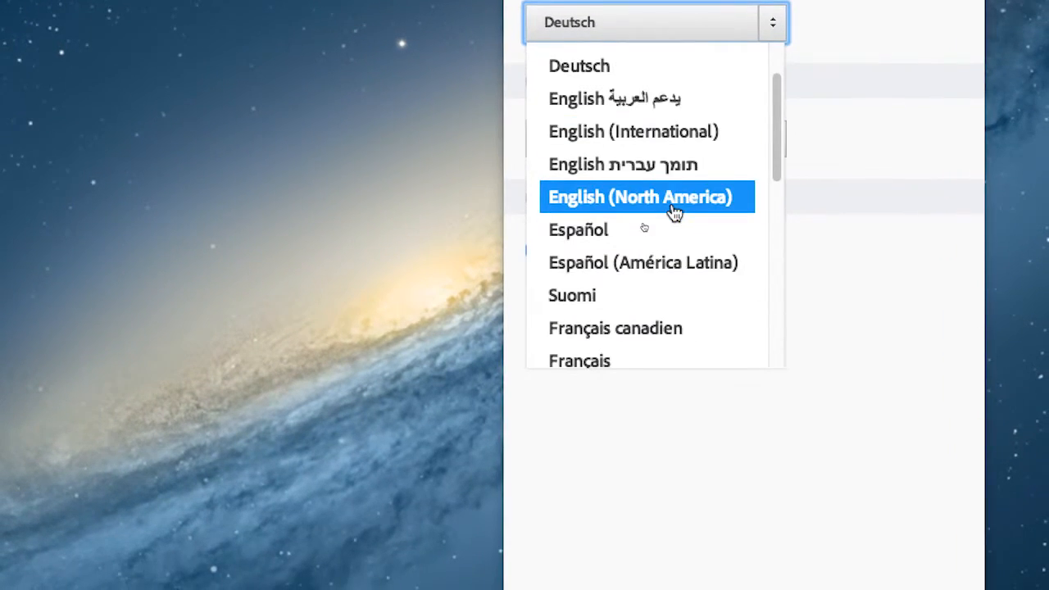
pyautogui.click(672, 131)
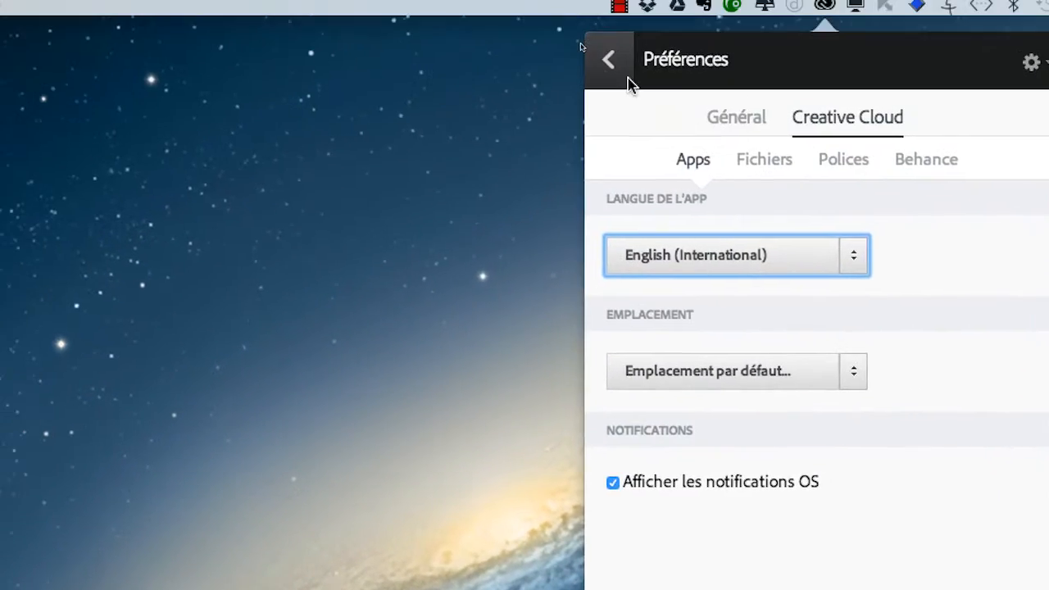
pyautogui.click(535, 0)
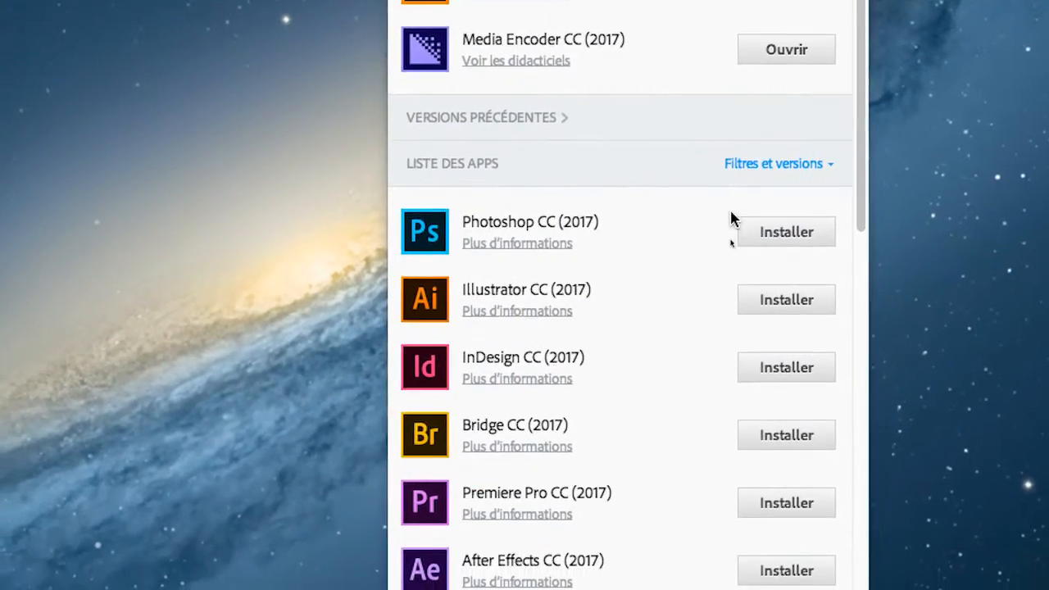
# - Look through the installed and available apps in the Creative Cloud list, then close its window
pyautogui.scroll(-1, 724, 228)
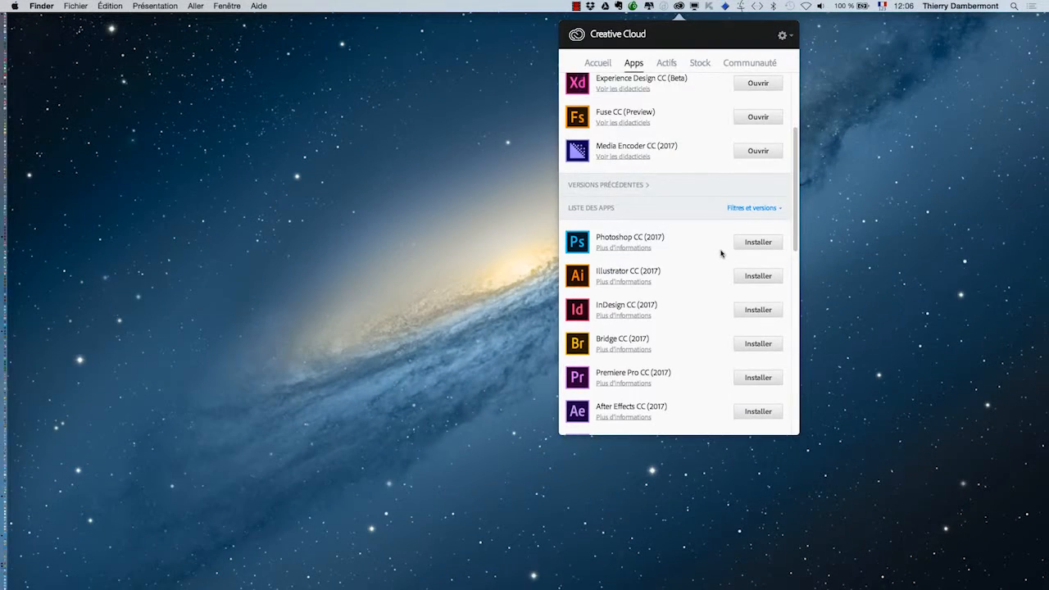
pyautogui.scroll(-5, 721, 256)
pyautogui.scroll(9, 719, 260)
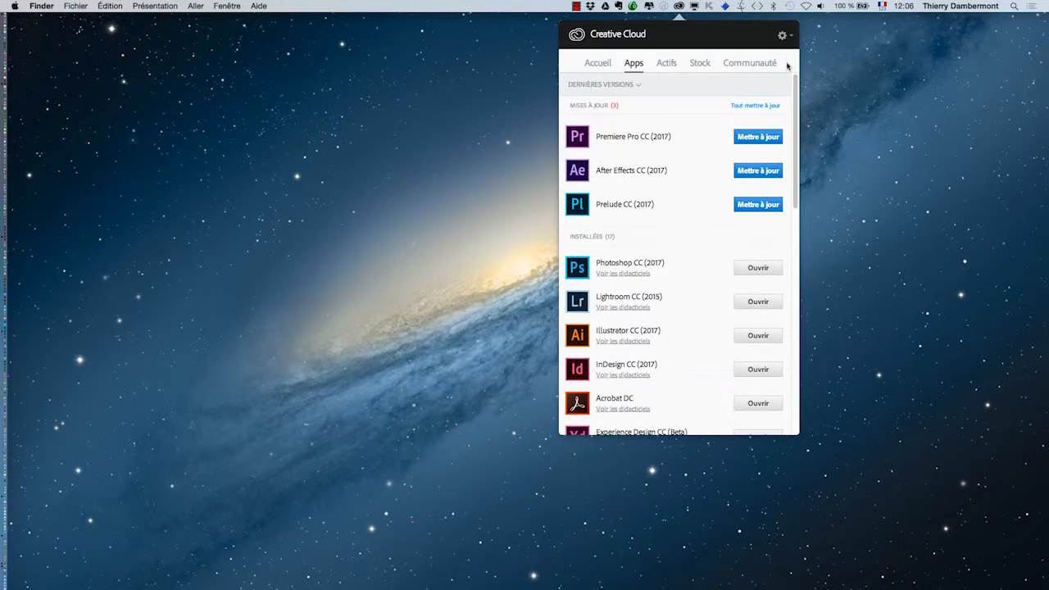
pyautogui.scroll(-3, 709, 303)
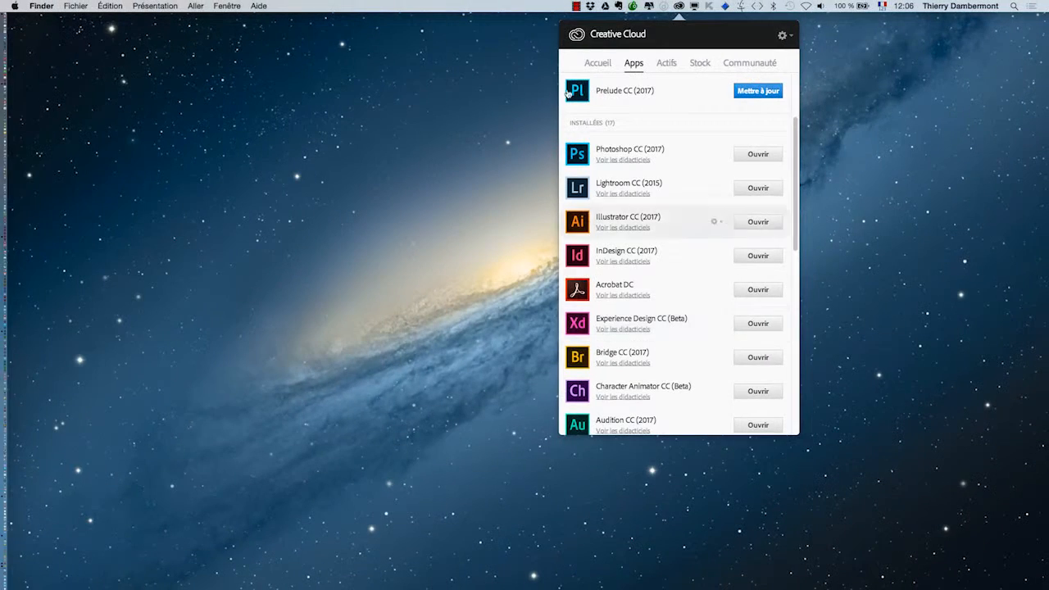
pyautogui.click(680, 7)
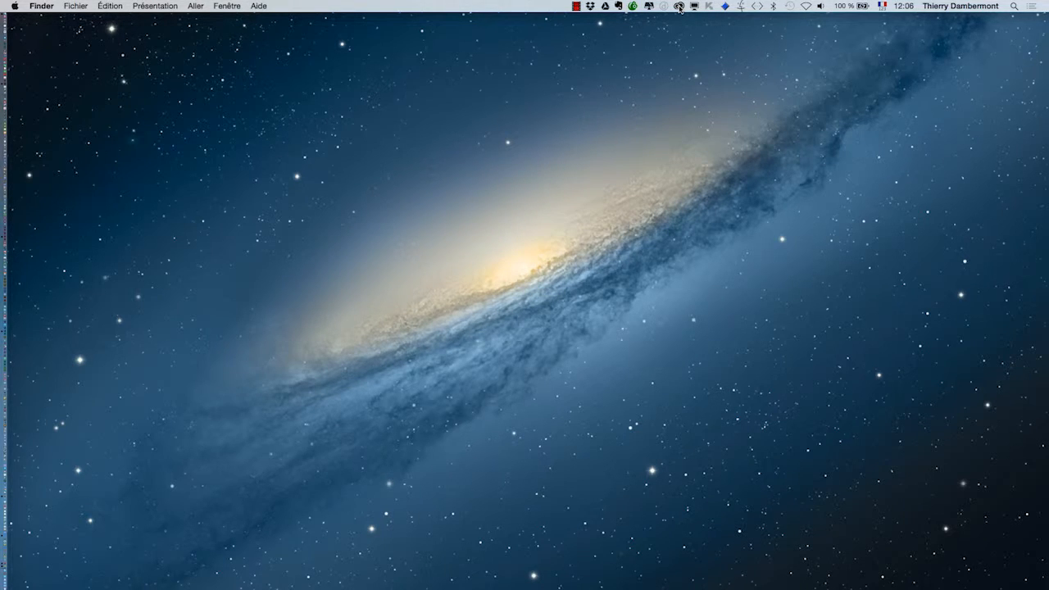
# - Switch to Photoshop and open fleche-normal.jpg from the desktop folder "interactivité dans InDesign", leaving the image without colour management
pyautogui.press('super+Tab')
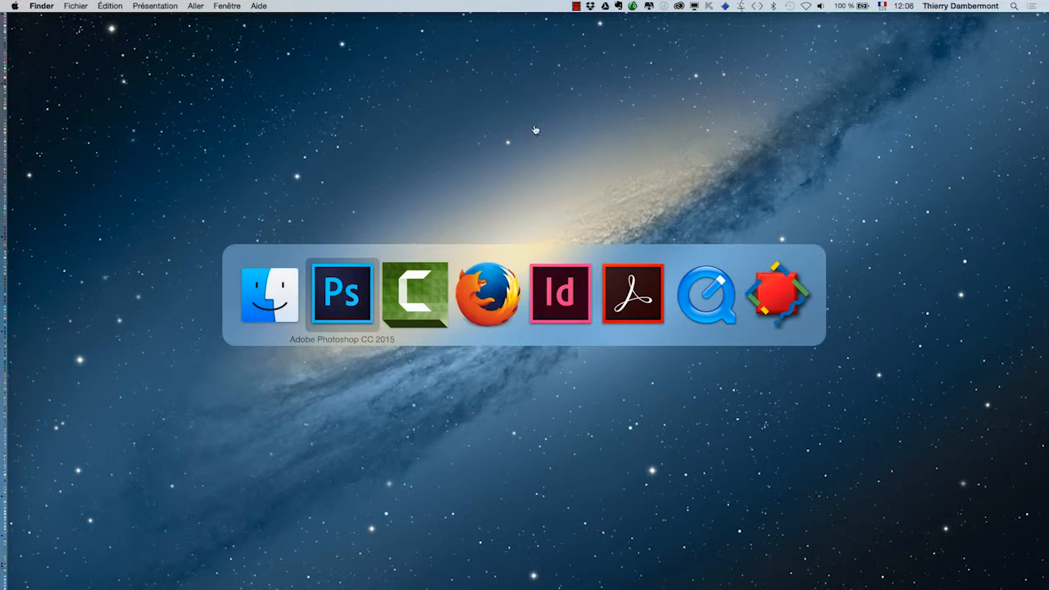
pyautogui.press('super+Tab')
pyautogui.click(365, 308)
pyautogui.click(113, 5)
pyautogui.click(112, 30)
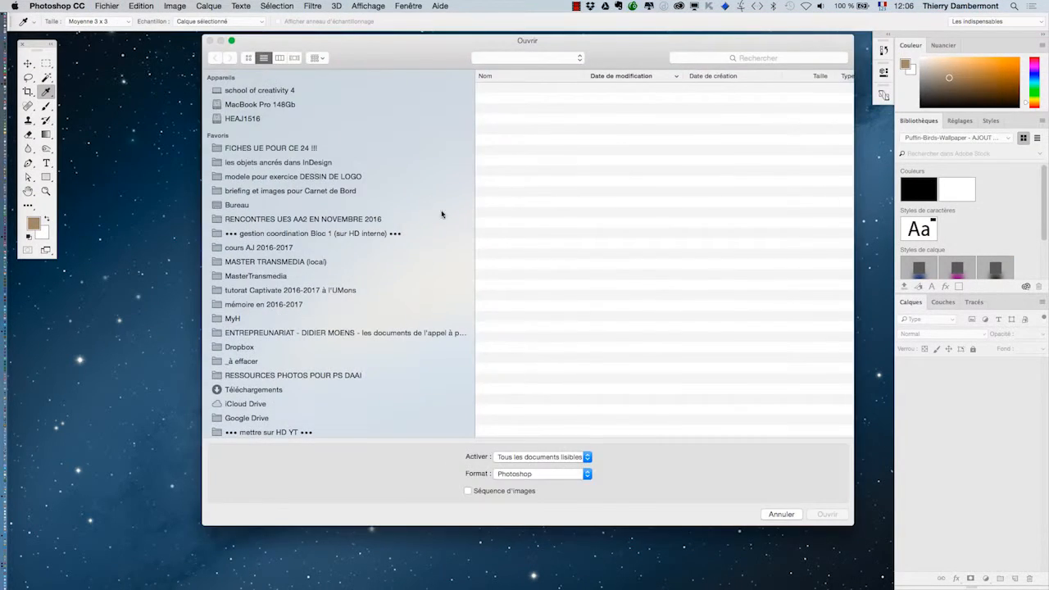
pyautogui.click(283, 163)
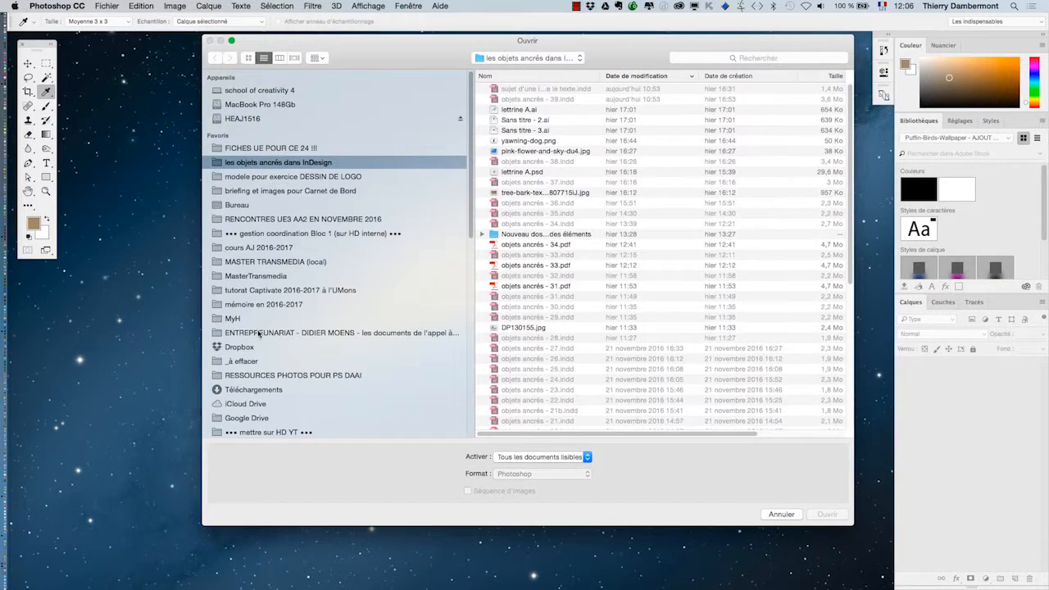
pyautogui.click(269, 205)
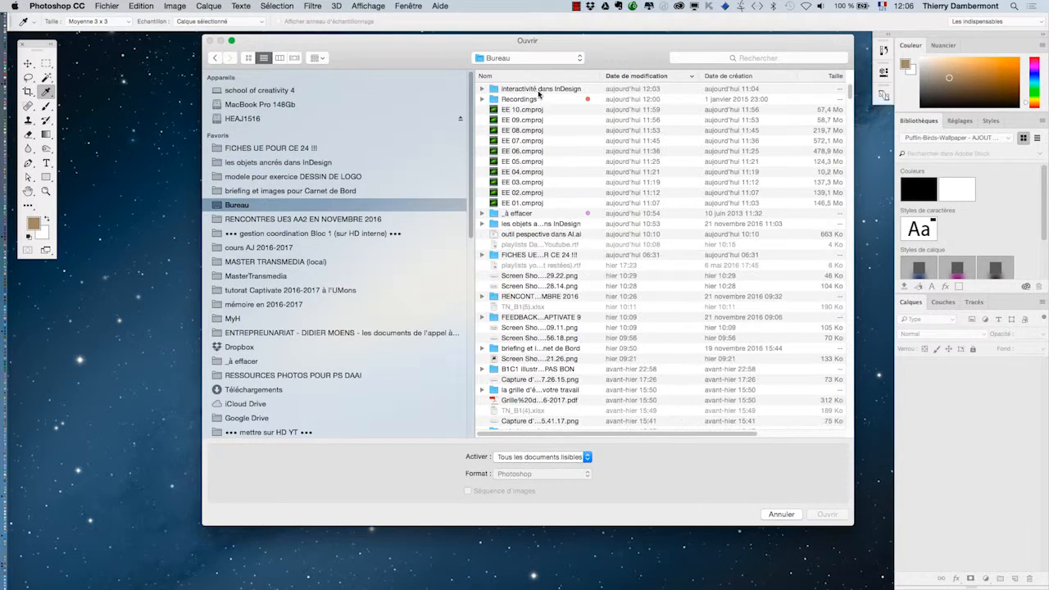
pyautogui.doubleClick(531, 90)
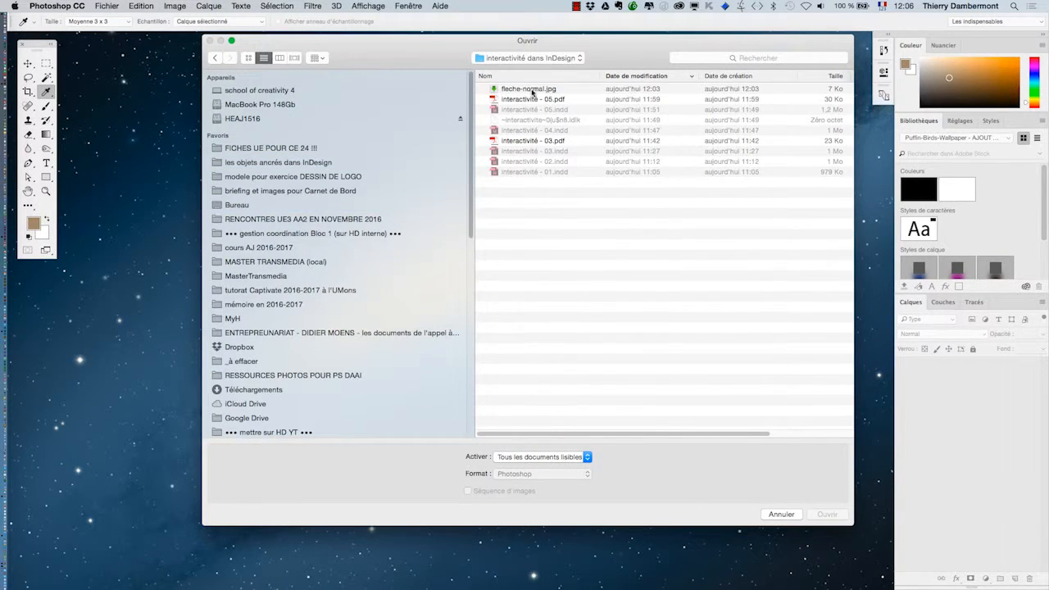
pyautogui.click(532, 89)
pyautogui.click(845, 515)
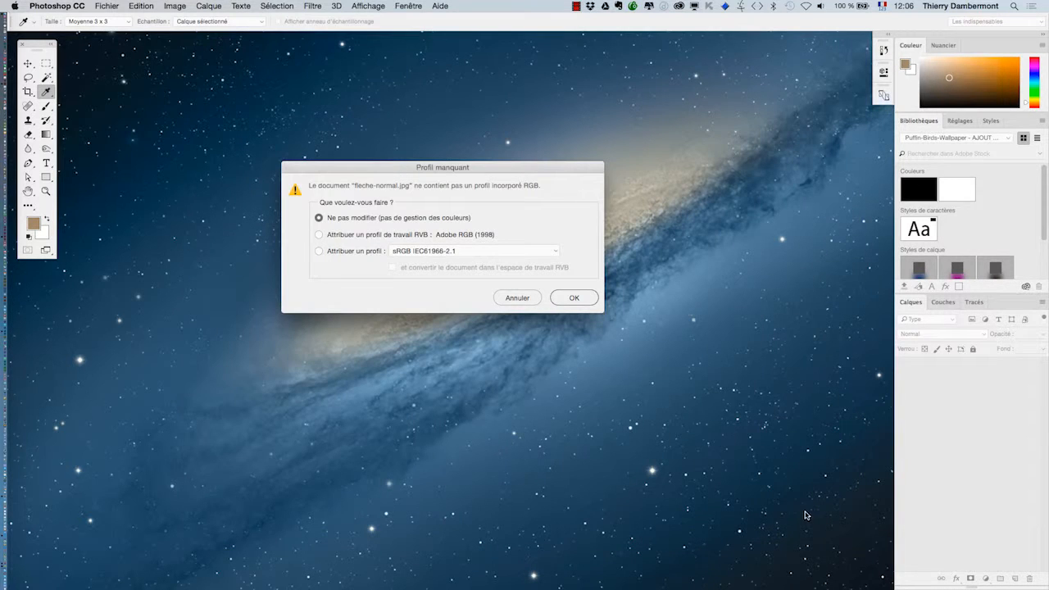
pyautogui.click(581, 298)
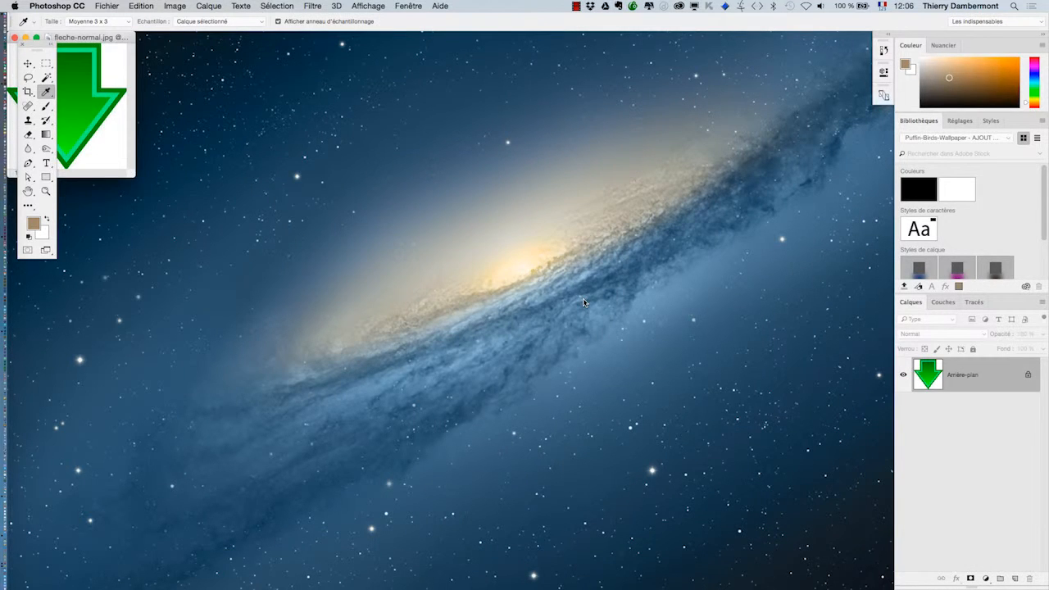
# - Show the arrow image in full-screen mode with the menu bar and reposition it in the workspace
pyautogui.press('f')
pyautogui.moveTo(417, 234); pyautogui.dragTo(322, 205)
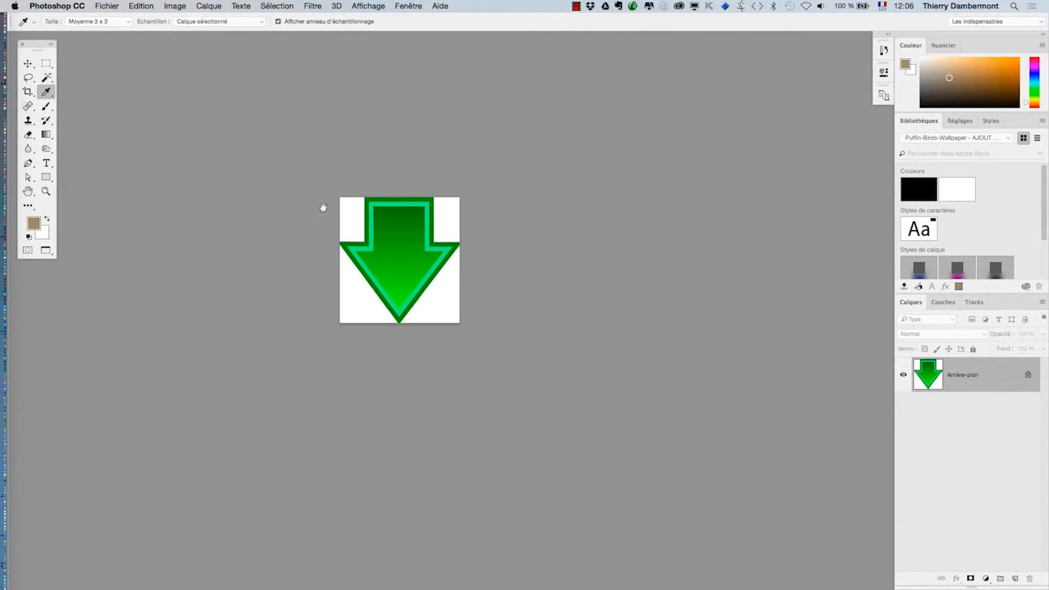
pyautogui.moveTo(410, 296); pyautogui.dragTo(410, 330)
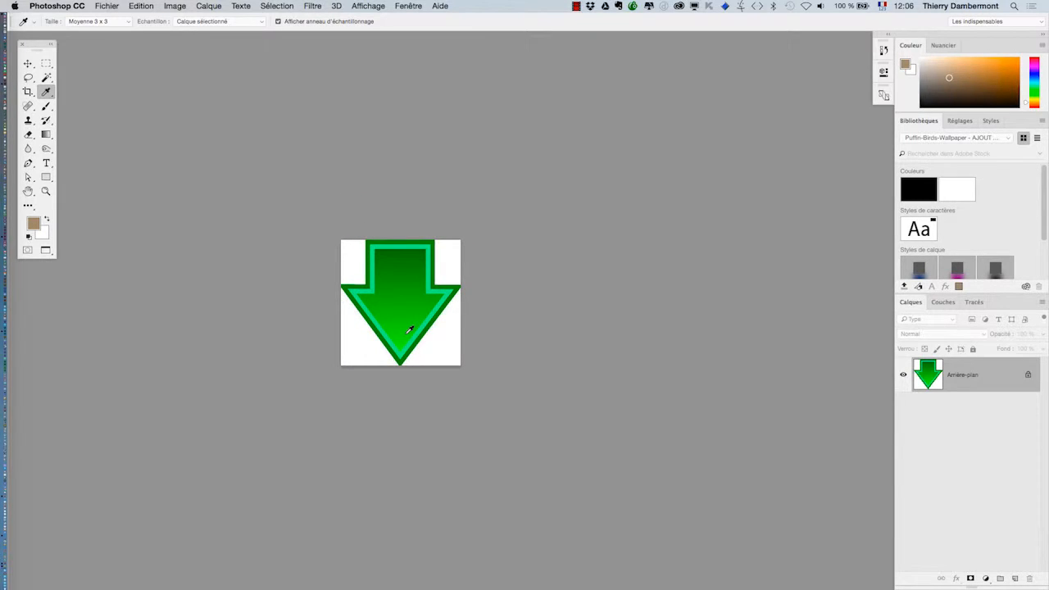
# - Rotate the whole image 90° counterclockwise so that the arrow points right
pyautogui.click(172, 5)
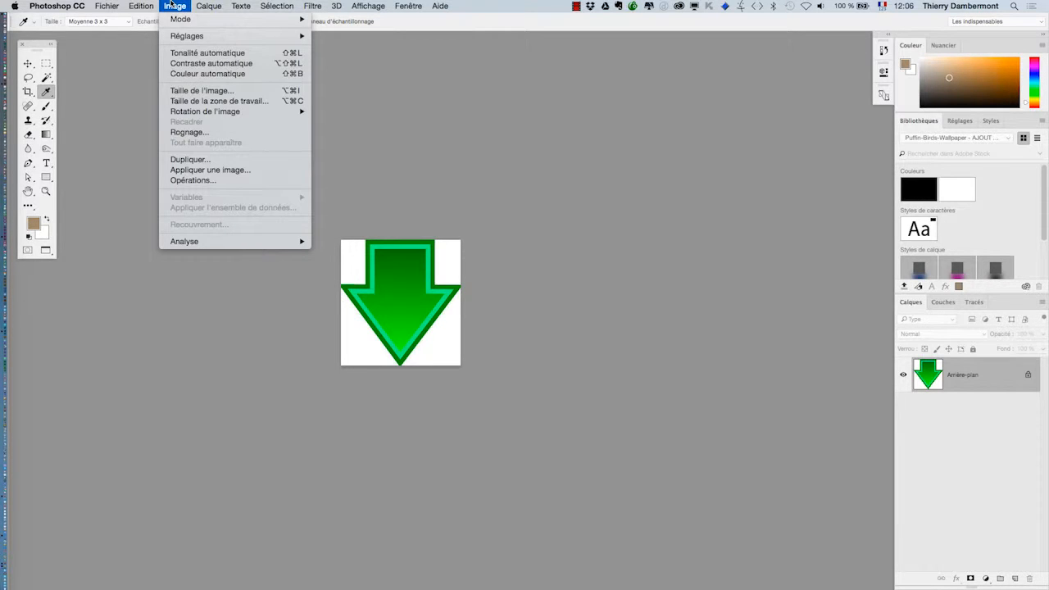
pyautogui.moveTo(222, 112)
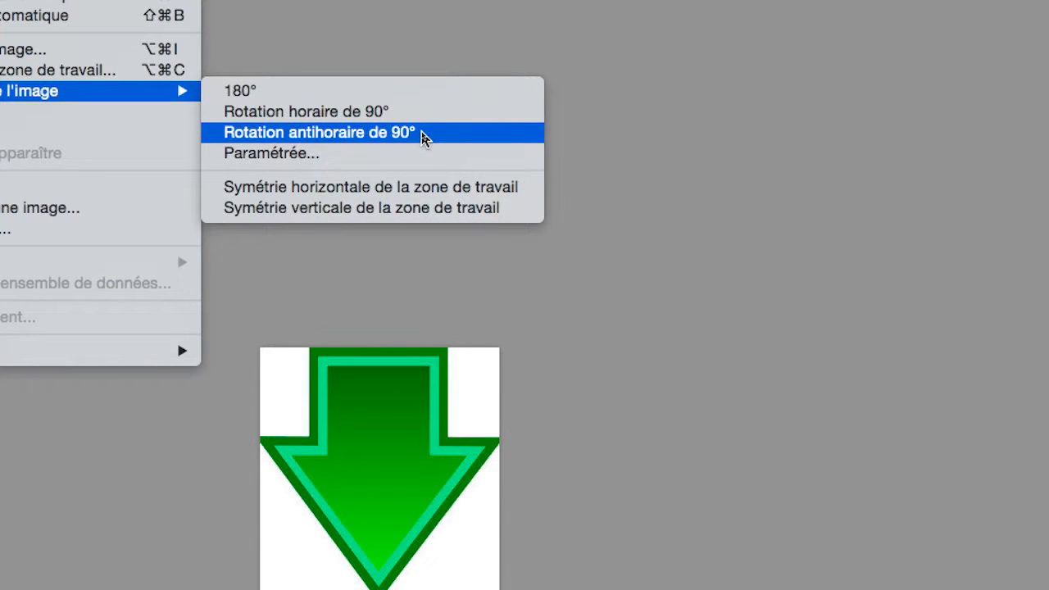
pyautogui.click(424, 137)
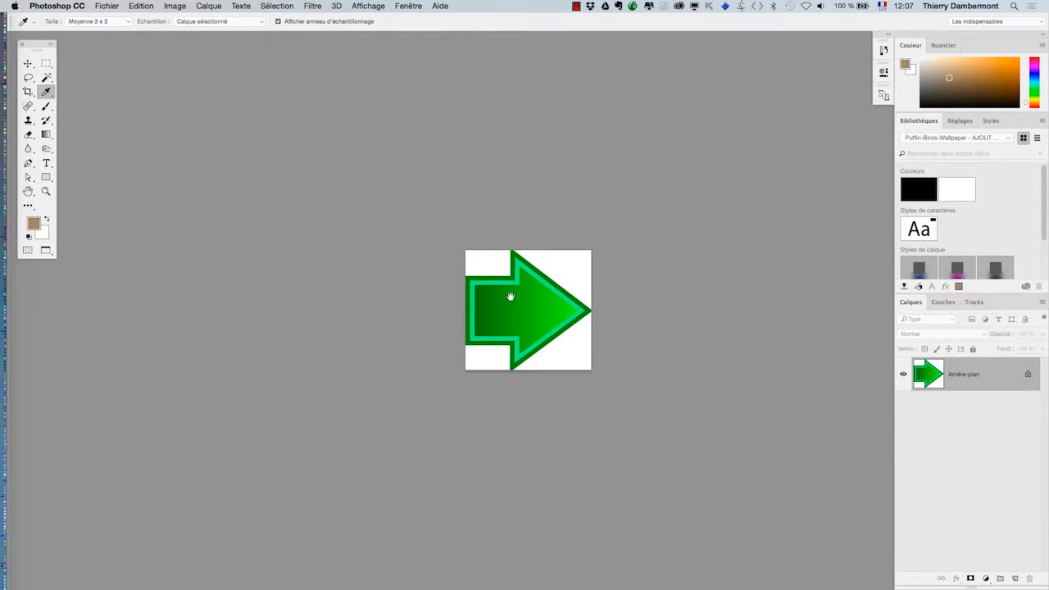
pyautogui.moveTo(510, 297); pyautogui.dragTo(401, 274)
pyautogui.scroll(1, 401, 273)
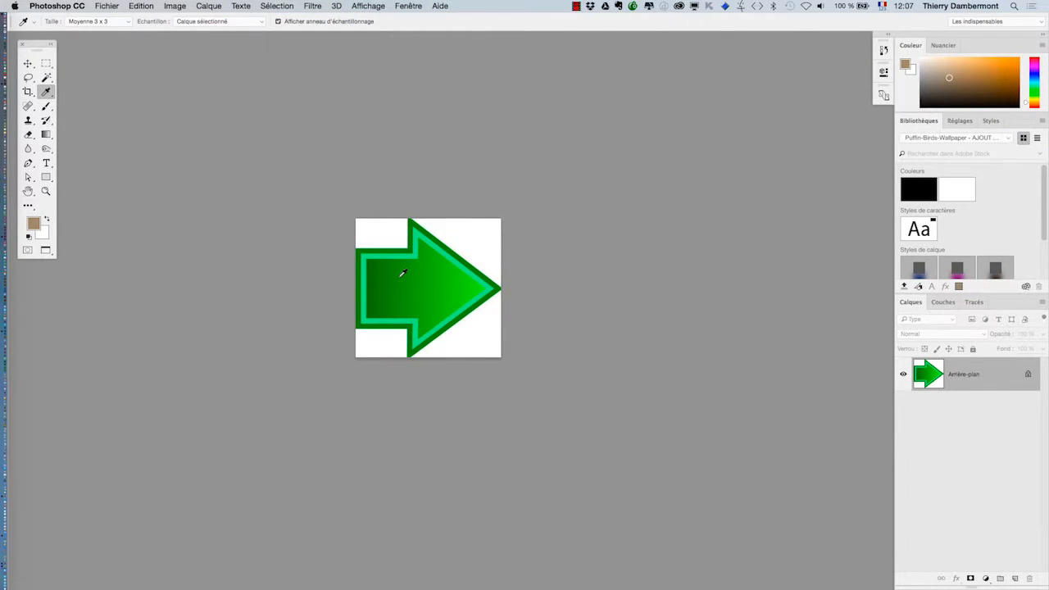
pyautogui.scroll(3, 402, 273)
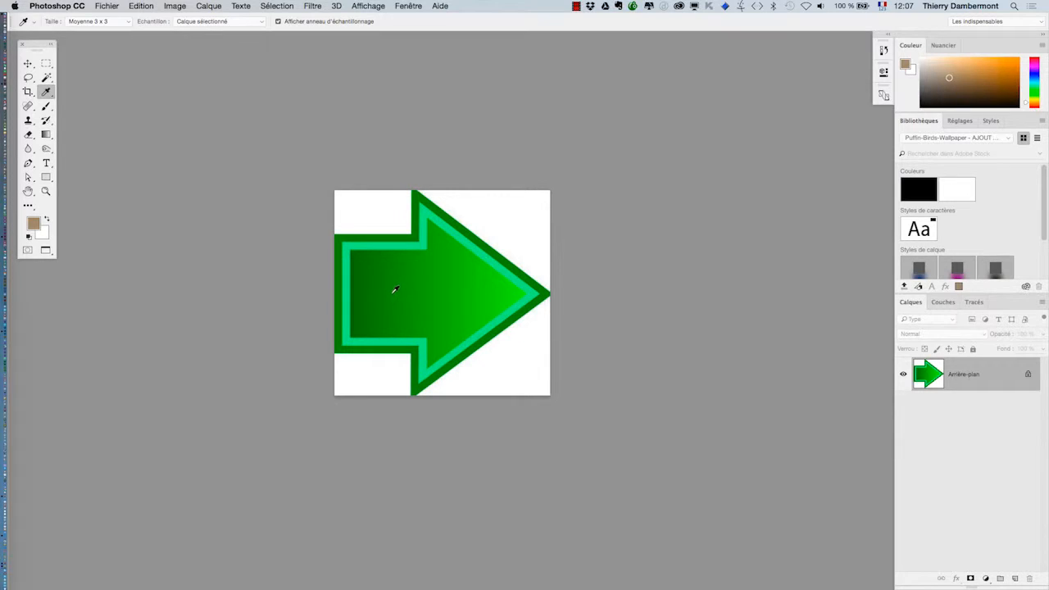
pyautogui.moveTo(391, 293); pyautogui.dragTo(352, 297)
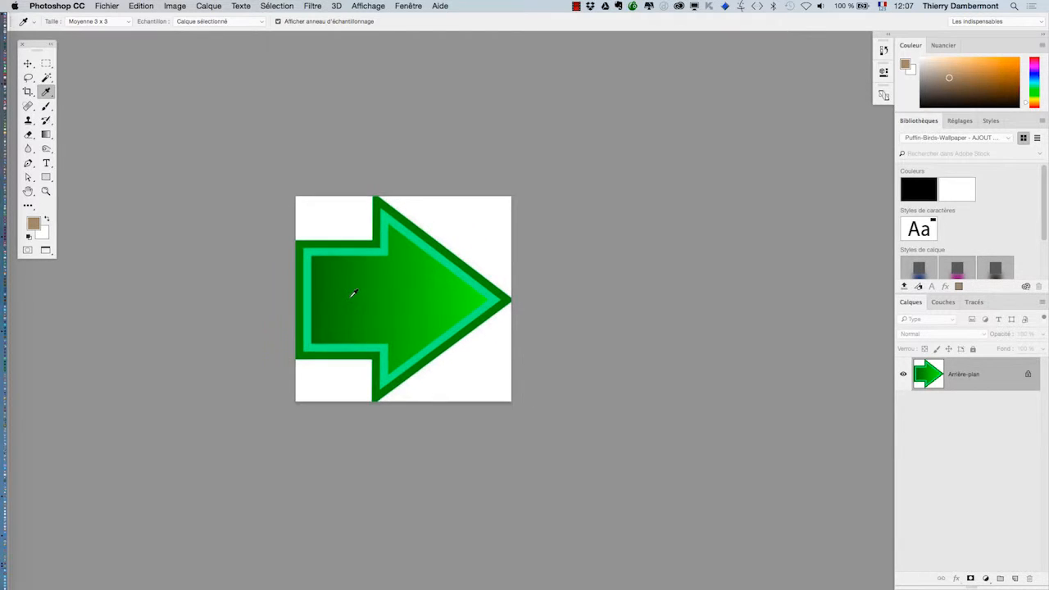
pyautogui.click(107, 5)
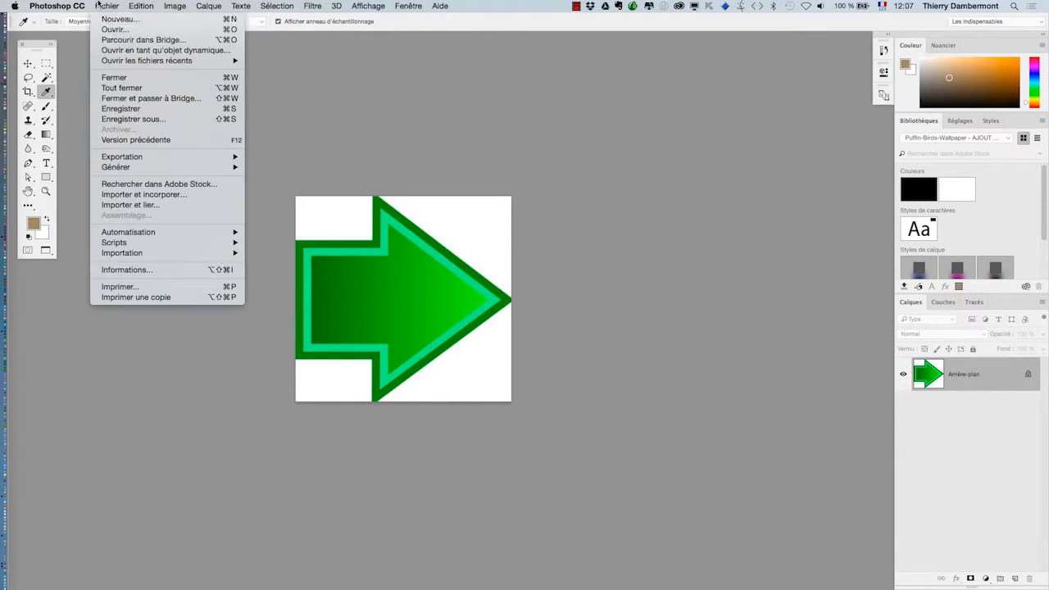
pyautogui.click(123, 110)
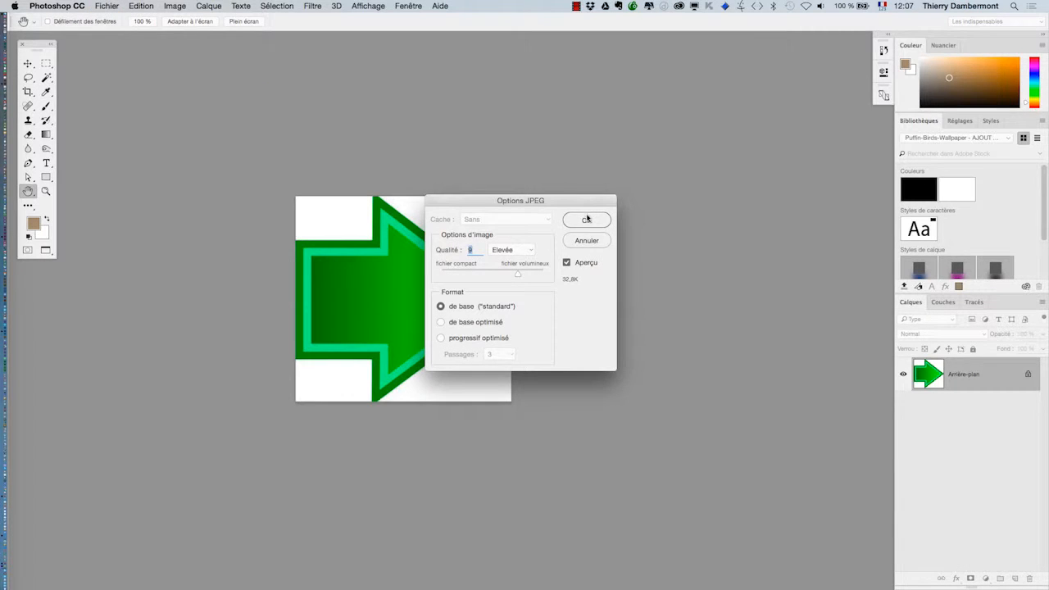
pyautogui.click(591, 243)
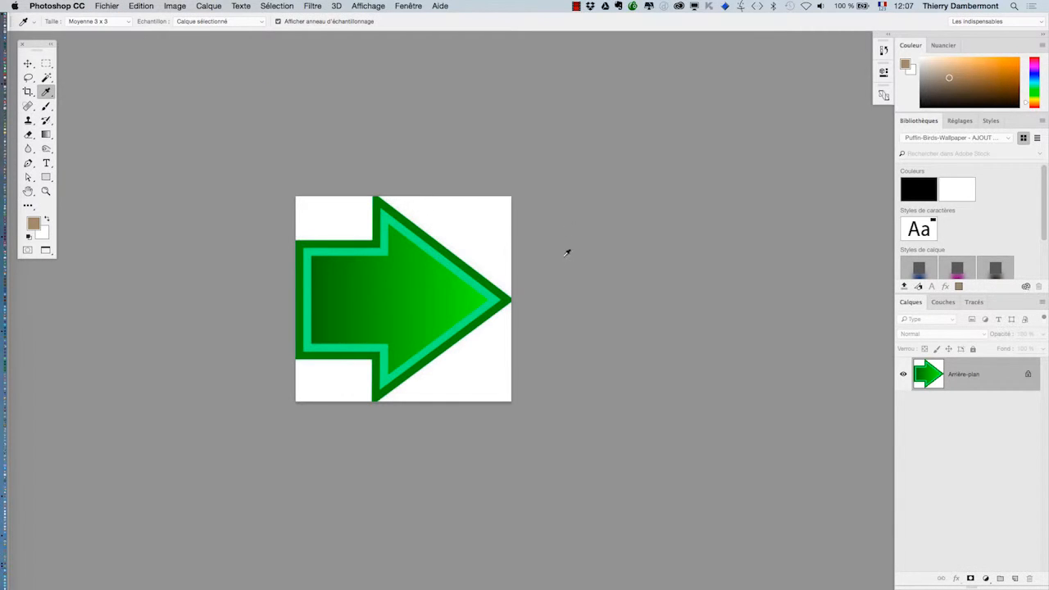
# - Detach the Layers panel, resize it, and place it beside the arrow image
pyautogui.moveTo(911, 302); pyautogui.dragTo(598, 164)
pyautogui.moveTo(731, 285); pyautogui.dragTo(844, 402)
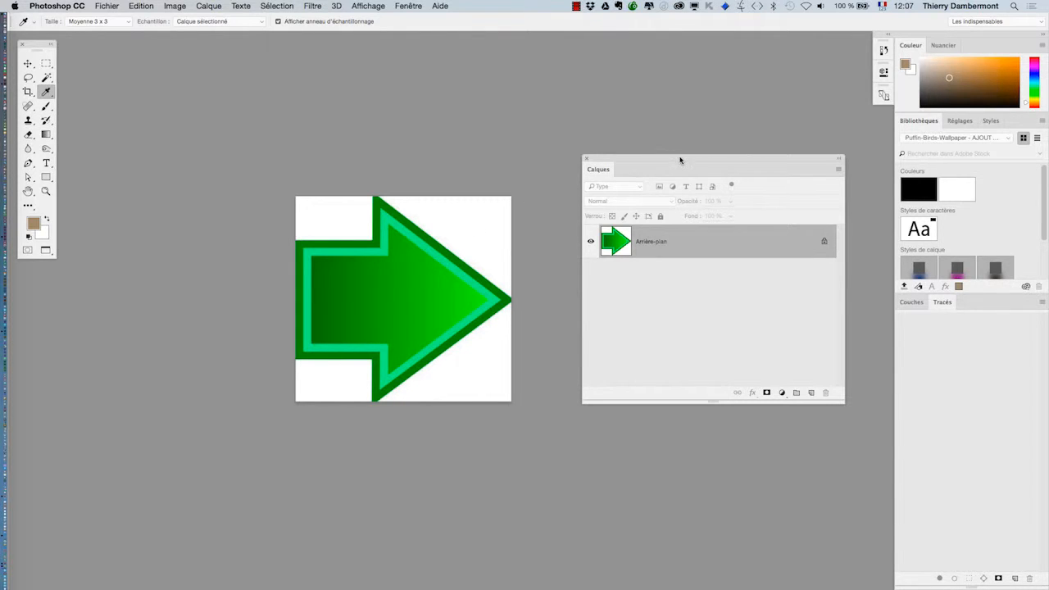
pyautogui.moveTo(679, 160); pyautogui.dragTo(699, 146)
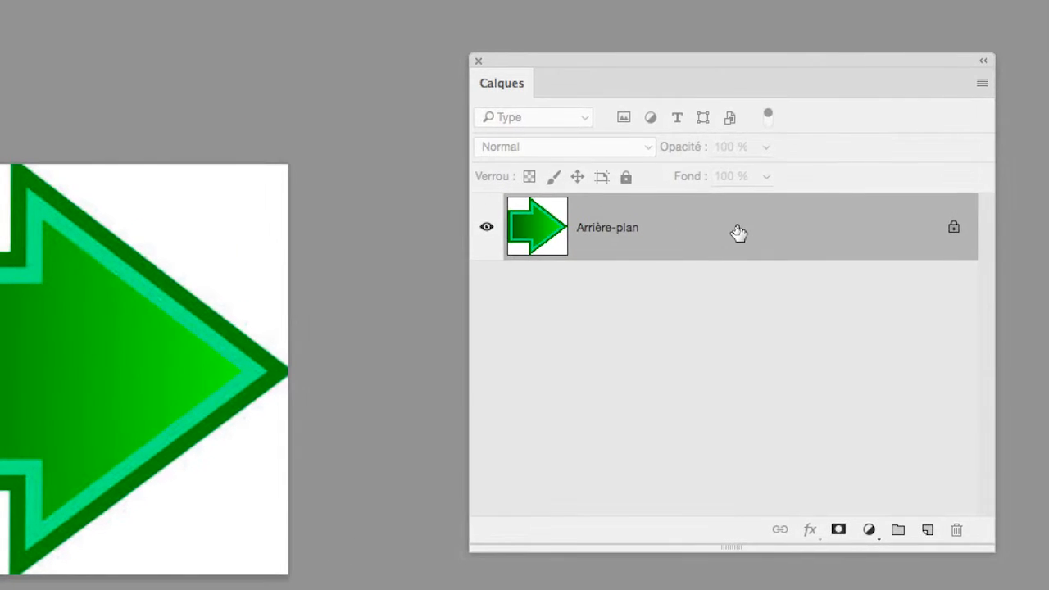
# - Convert the locked Arrière-plan layer into an editable layer, keeping the proposed name and options
pyautogui.doubleClick(738, 233)
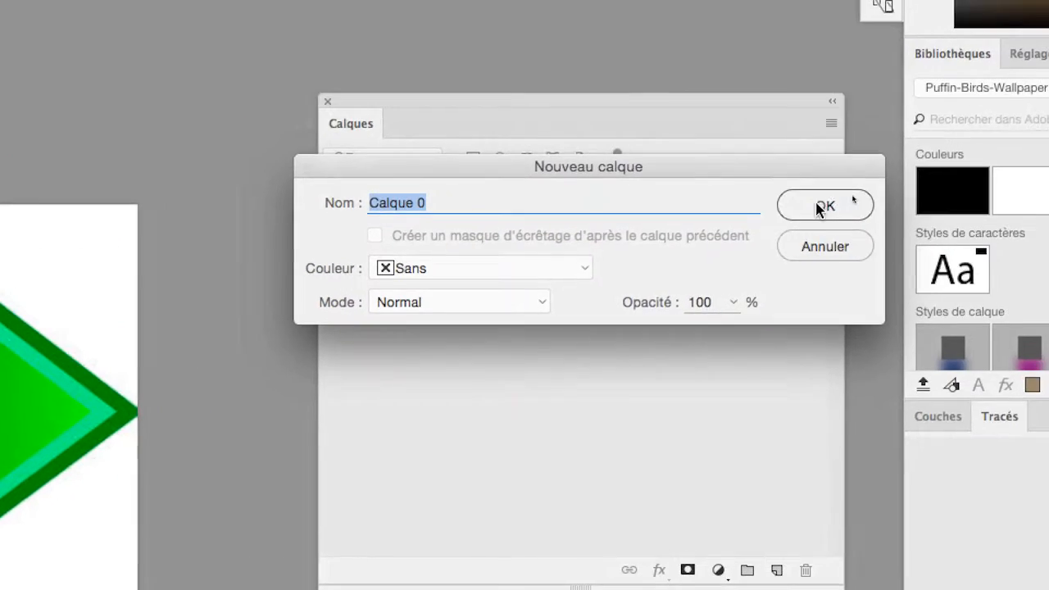
pyautogui.click(975, 165)
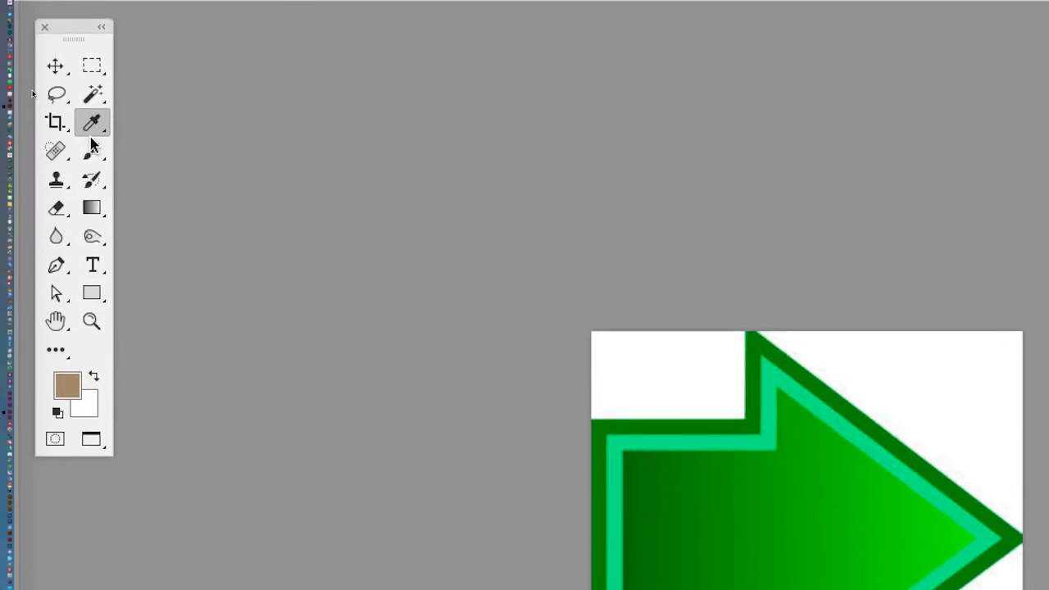
# - Try selecting the white areas around the arrow one by one with the Magic Wand, and deselect them
pyautogui.click(92, 94)
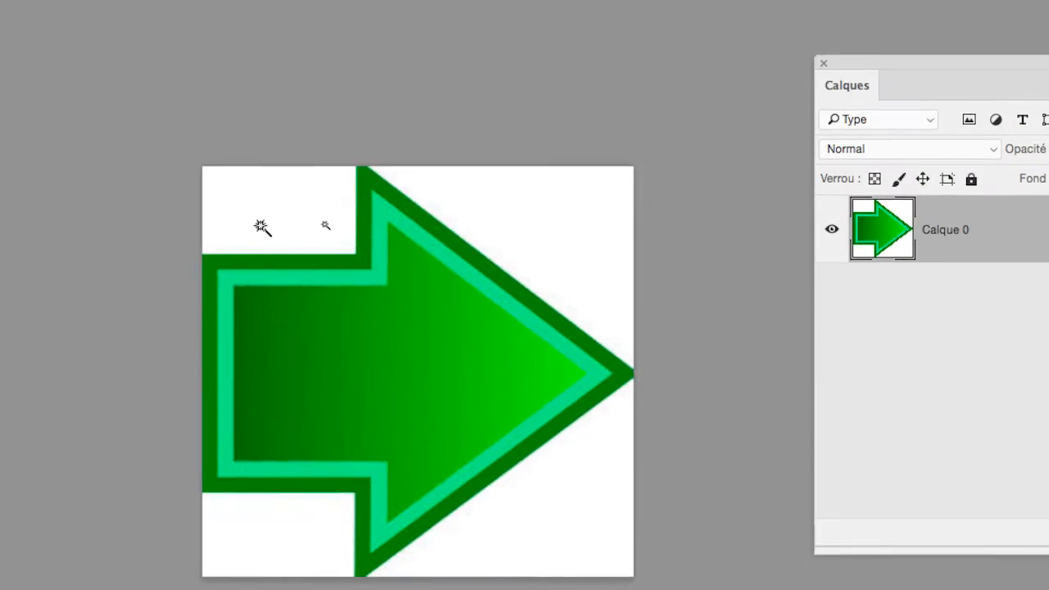
pyautogui.click(625, 419)
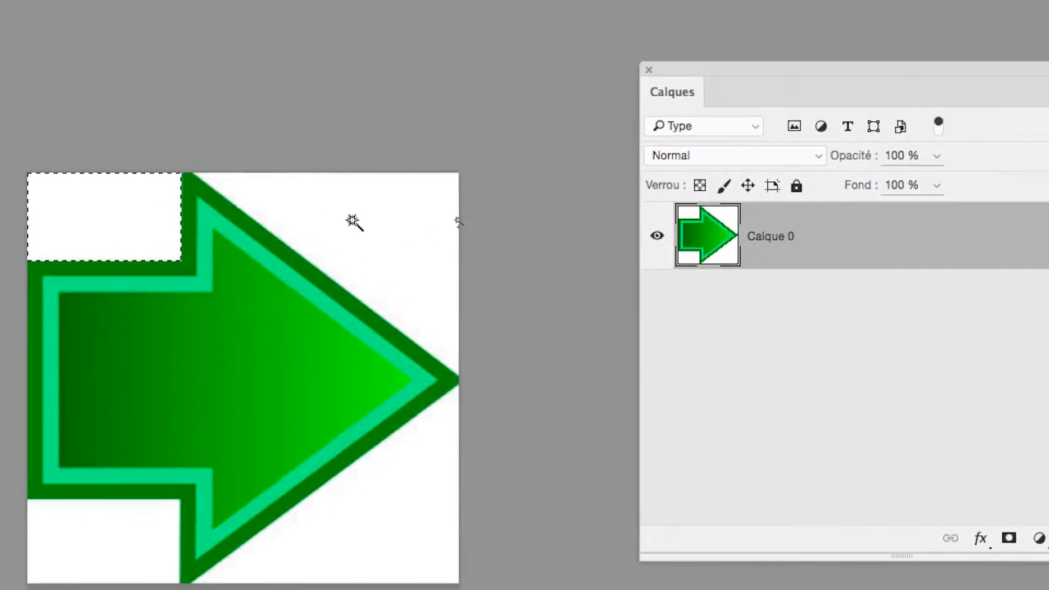
pyautogui.keyDown('shift'); pyautogui.click(500, 218); pyautogui.keyUp('shift')
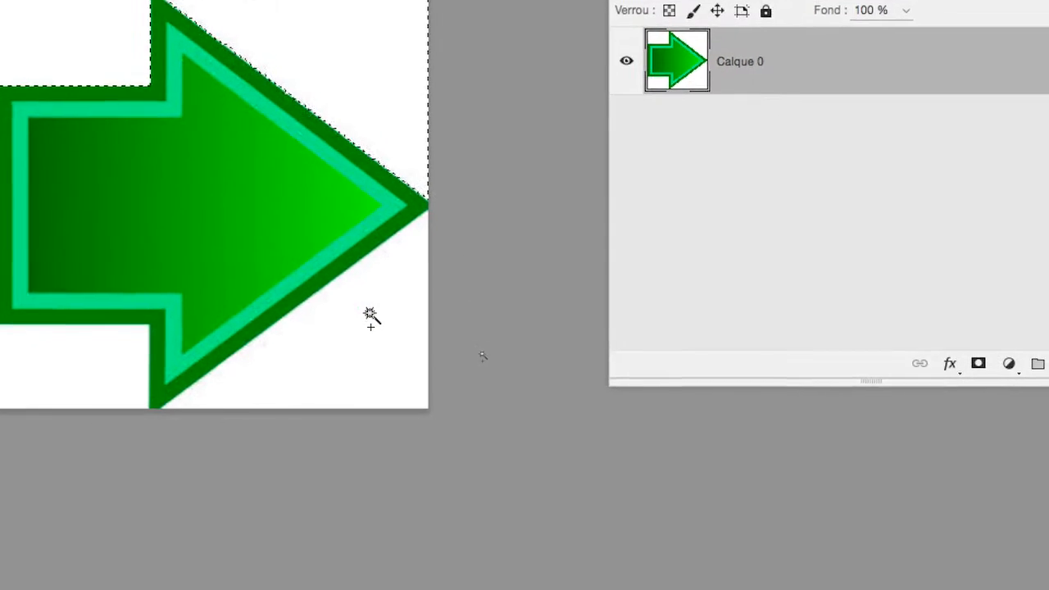
pyautogui.keyDown('shift'); pyautogui.click(370, 318); pyautogui.keyUp('shift')
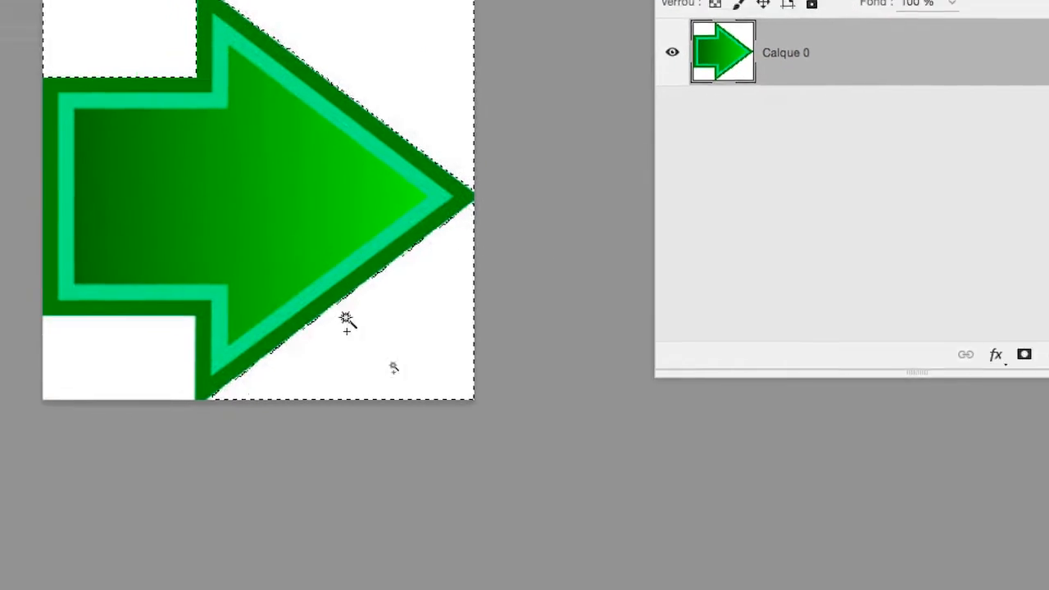
pyautogui.keyDown('shift'); pyautogui.click(99, 368); pyautogui.keyUp('shift')
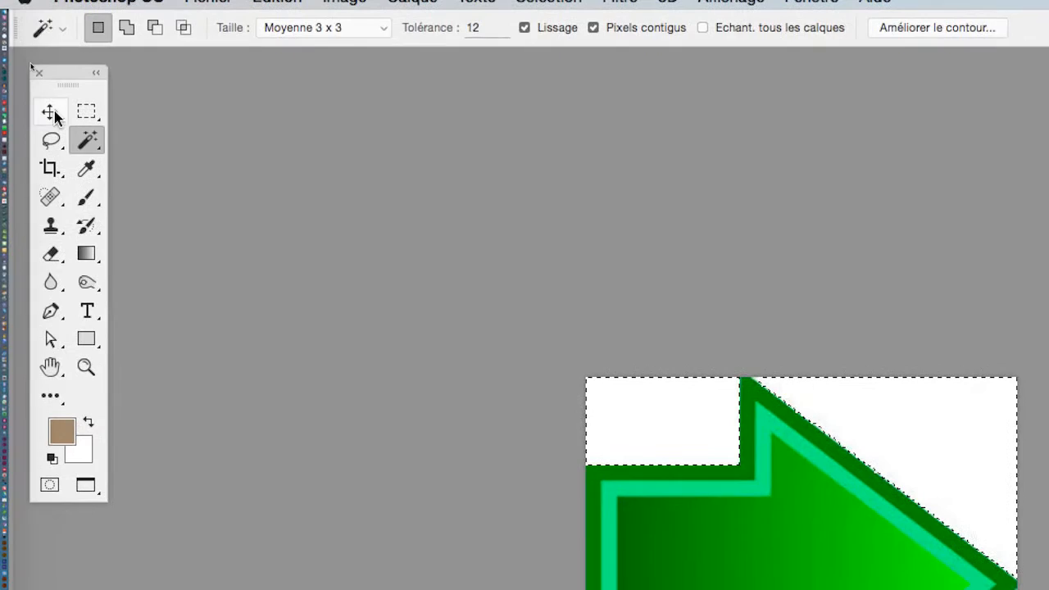
pyautogui.click(50, 114)
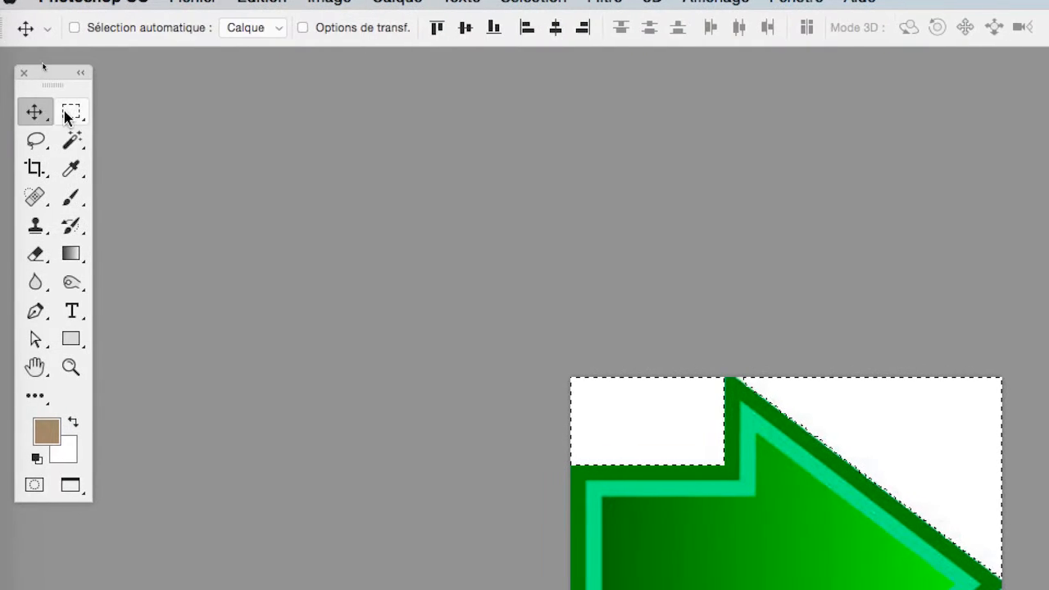
pyautogui.click(86, 111)
pyautogui.click(205, 156)
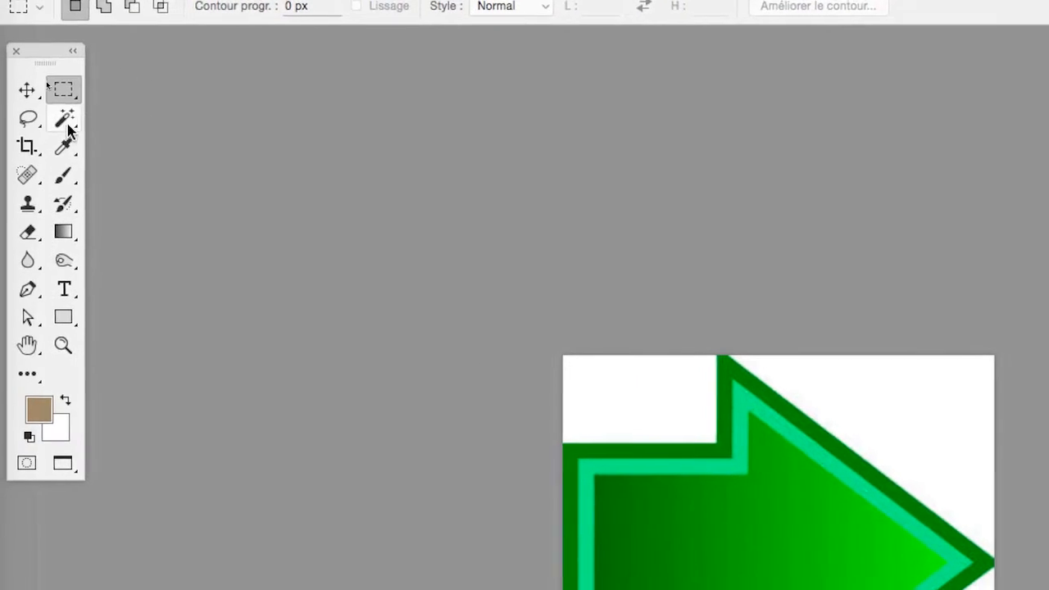
# - Select all the white areas around the arrow at once with the Magic Wand, with Pixels contigus turned off
pyautogui.click(6, 108)
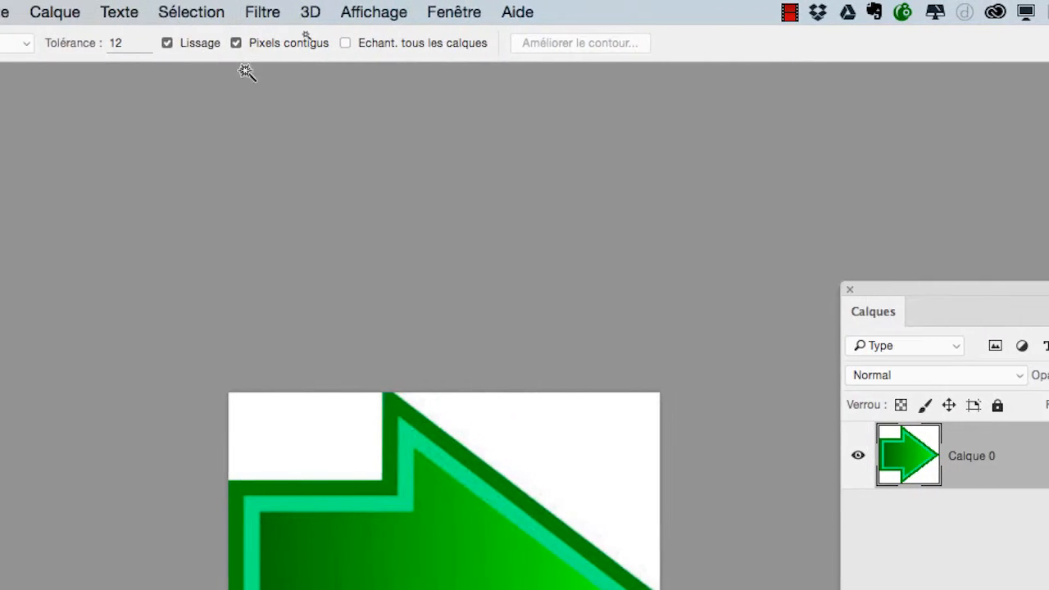
pyautogui.click(380, 43)
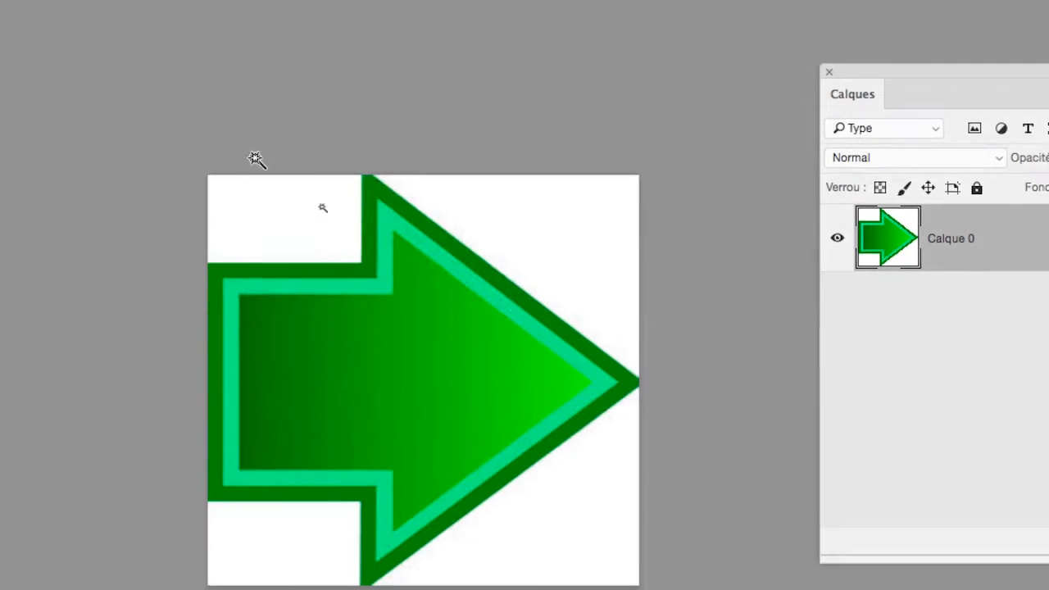
pyautogui.click(304, 456)
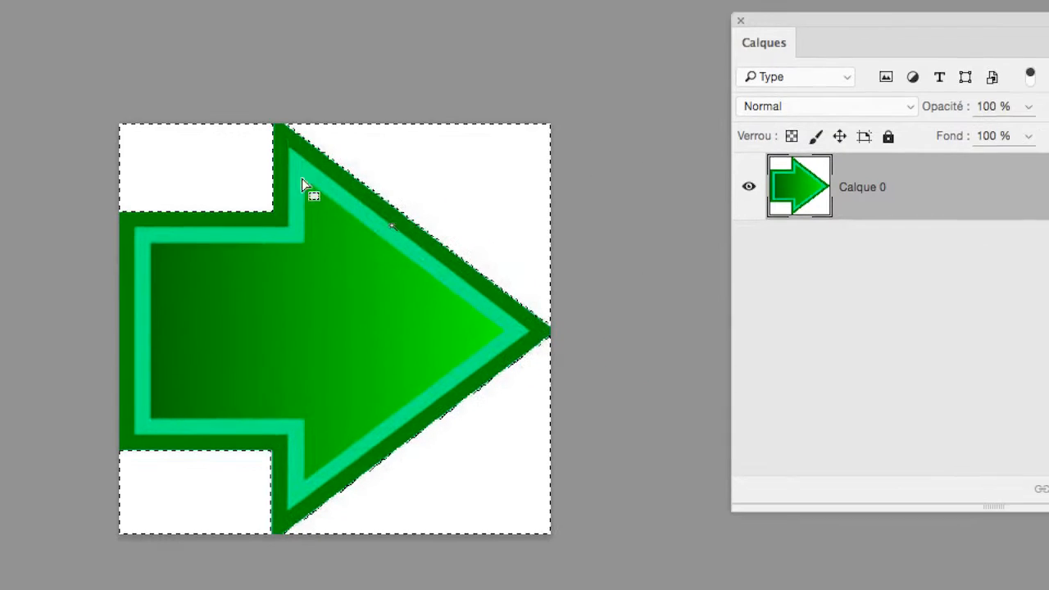
# - Expand the selection of the white background by 2 pixels, delete the selected pixels from the layer, and deselect
pyautogui.scroll(6, 392, 215)
pyautogui.scroll(-3, 321, 184)
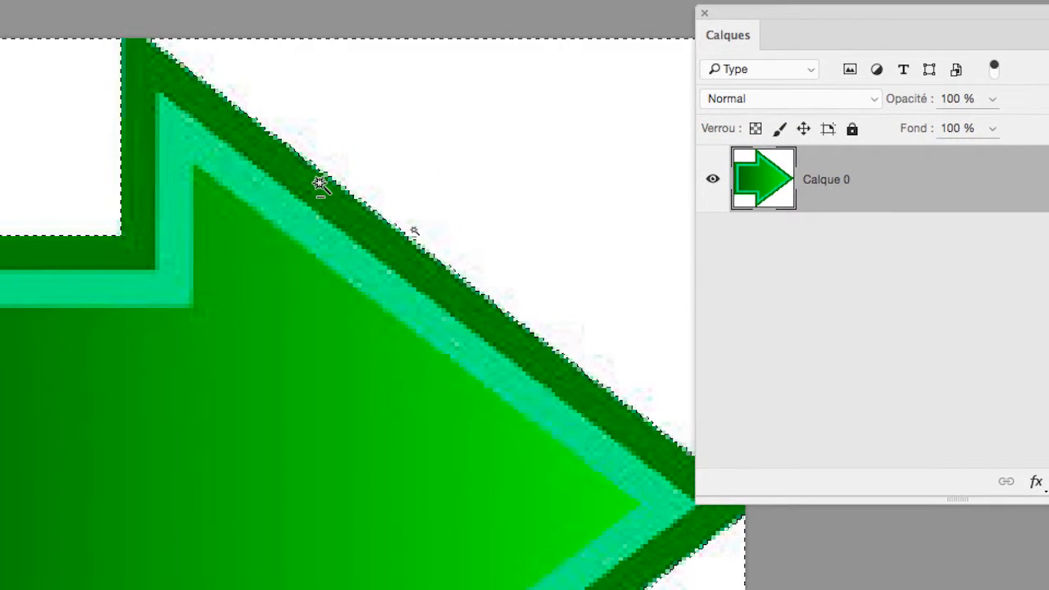
pyautogui.scroll(-3, 321, 185)
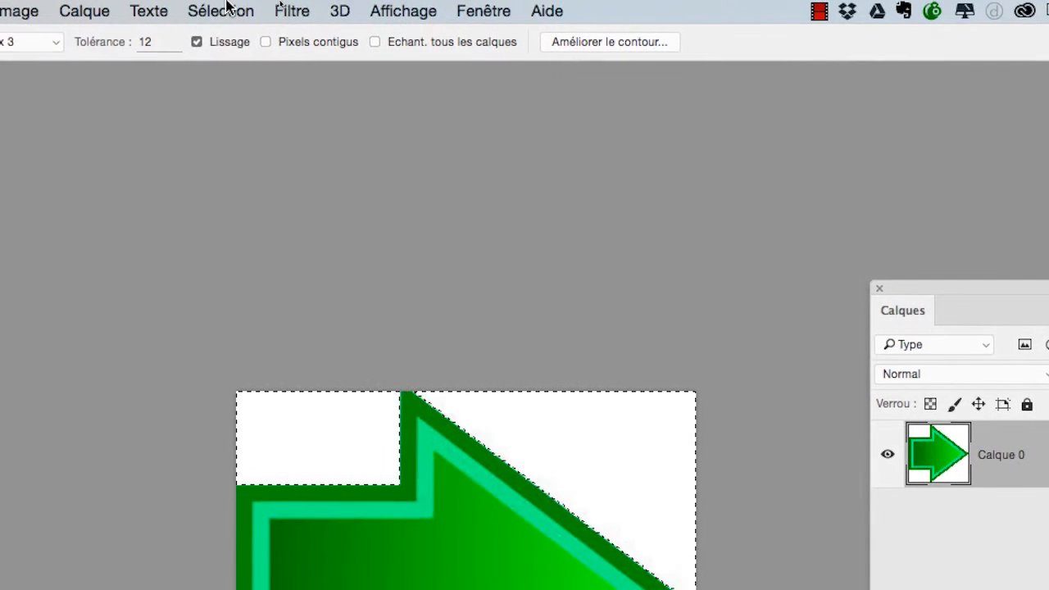
pyautogui.click(221, 11)
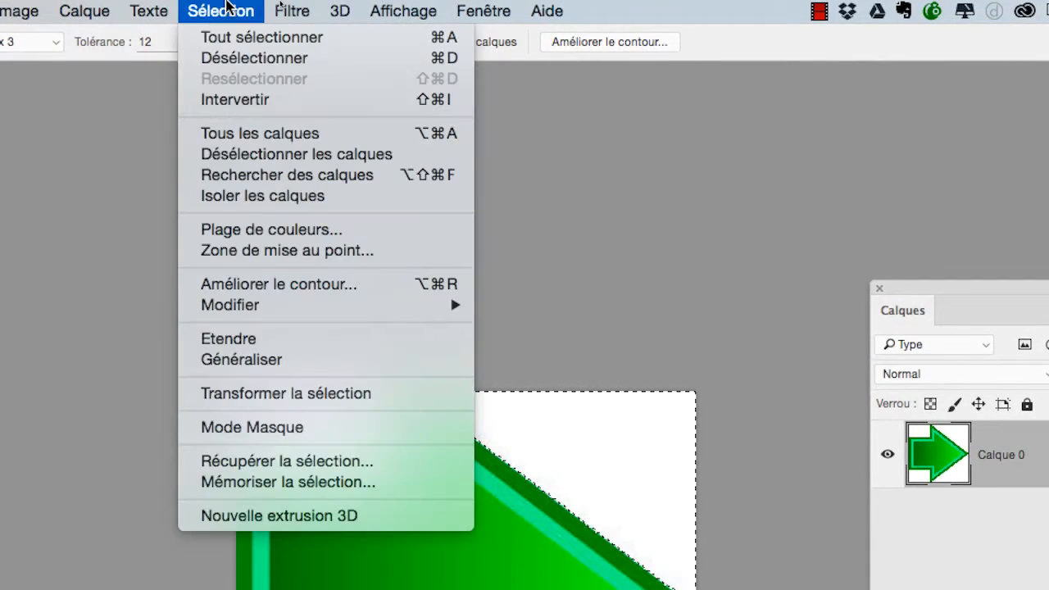
pyautogui.moveTo(336, 306)
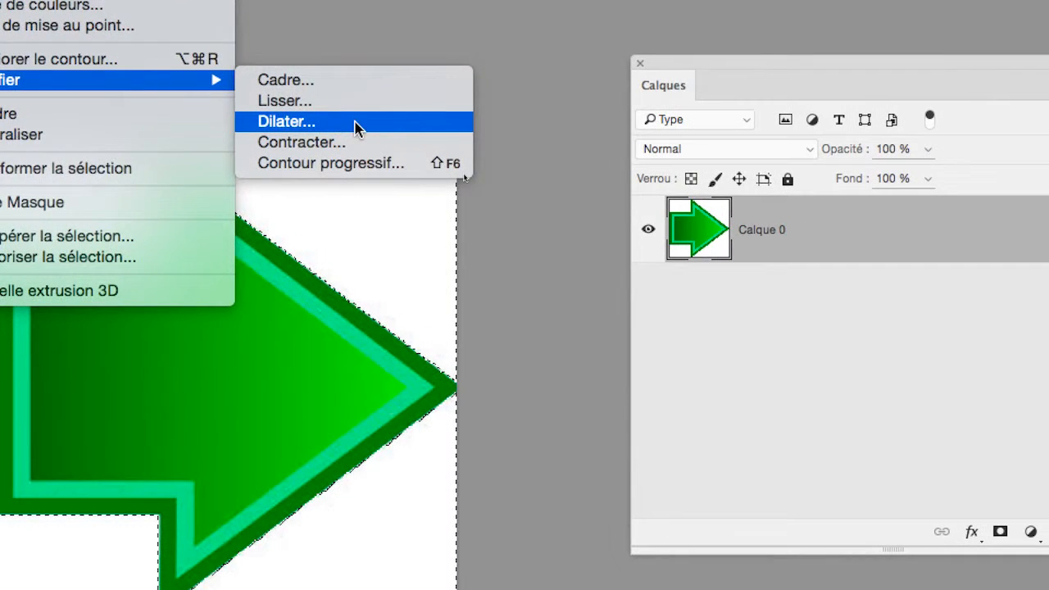
pyautogui.click(356, 127)
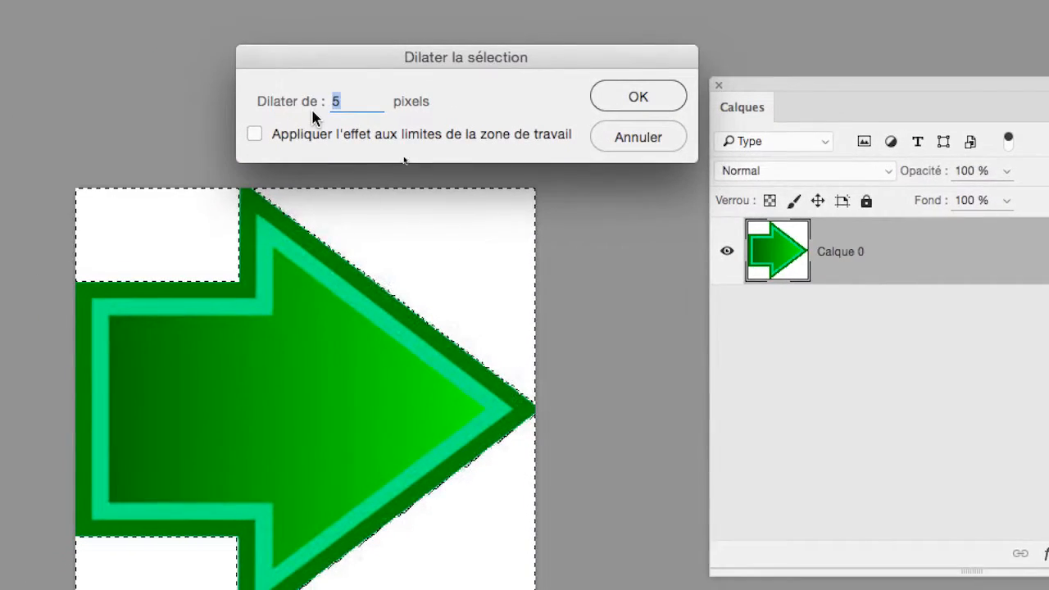
pyautogui.write('2')
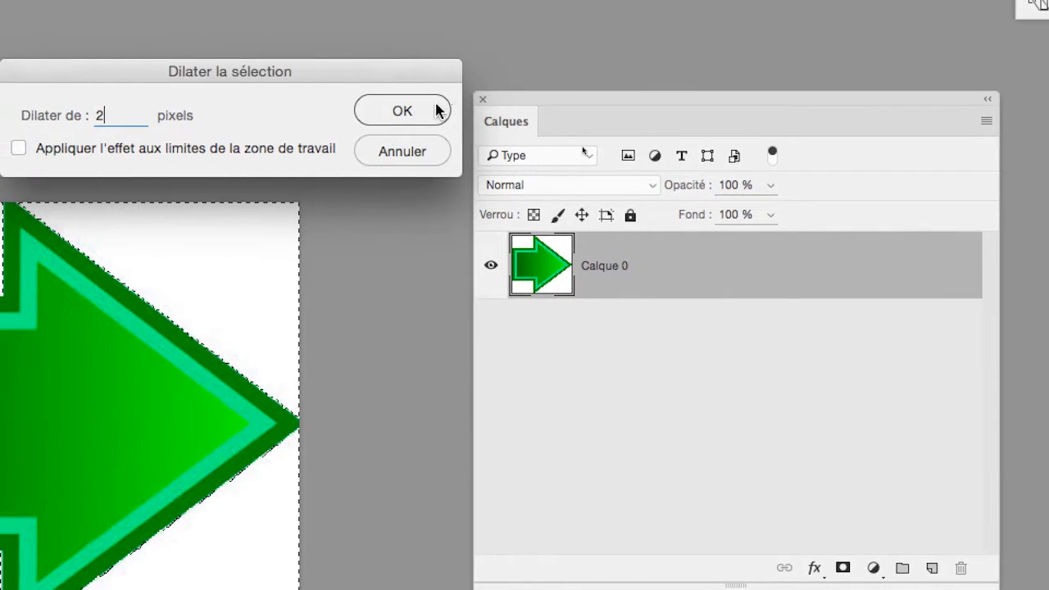
pyautogui.click(655, 100)
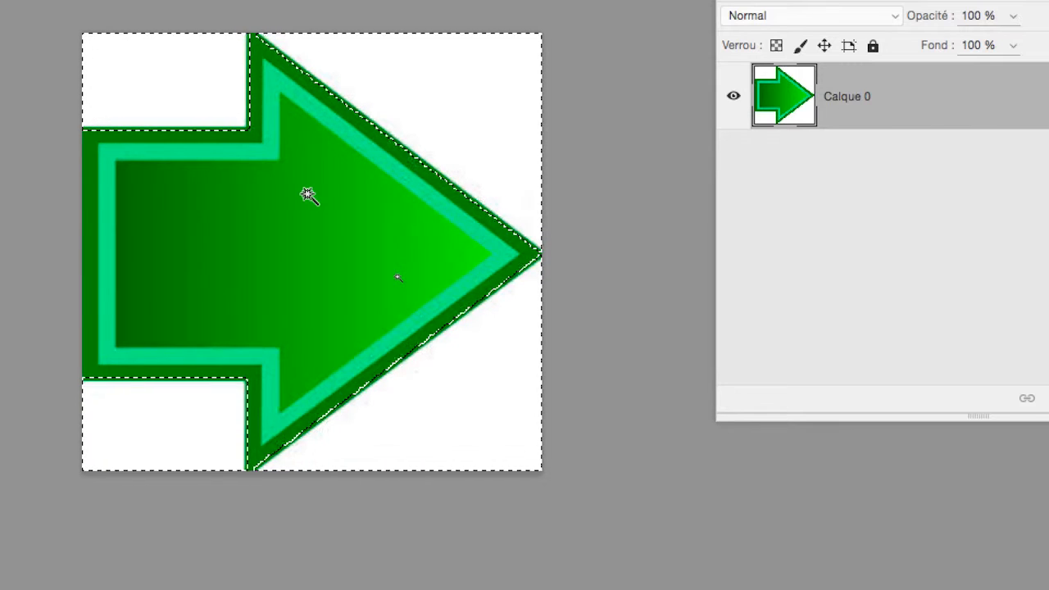
pyautogui.press('Delete')
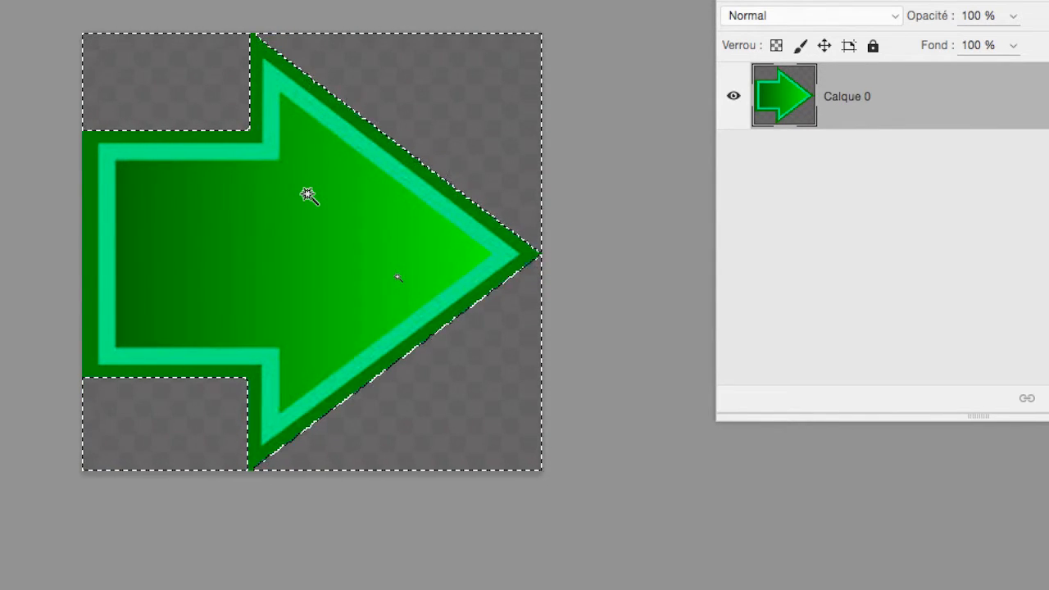
pyautogui.hotkey('ctrl', 'd')
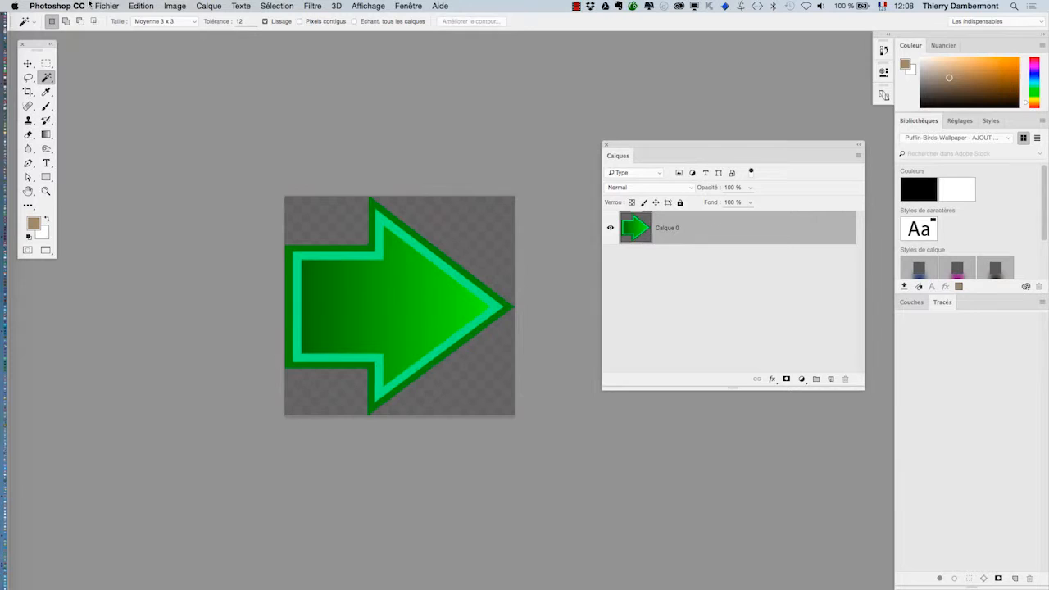
# - Save the cut-out arrow in Photoshop format with layers as fleche-normal.psd in the folder "interactivité dans InDesign"
pyautogui.click(114, 6)
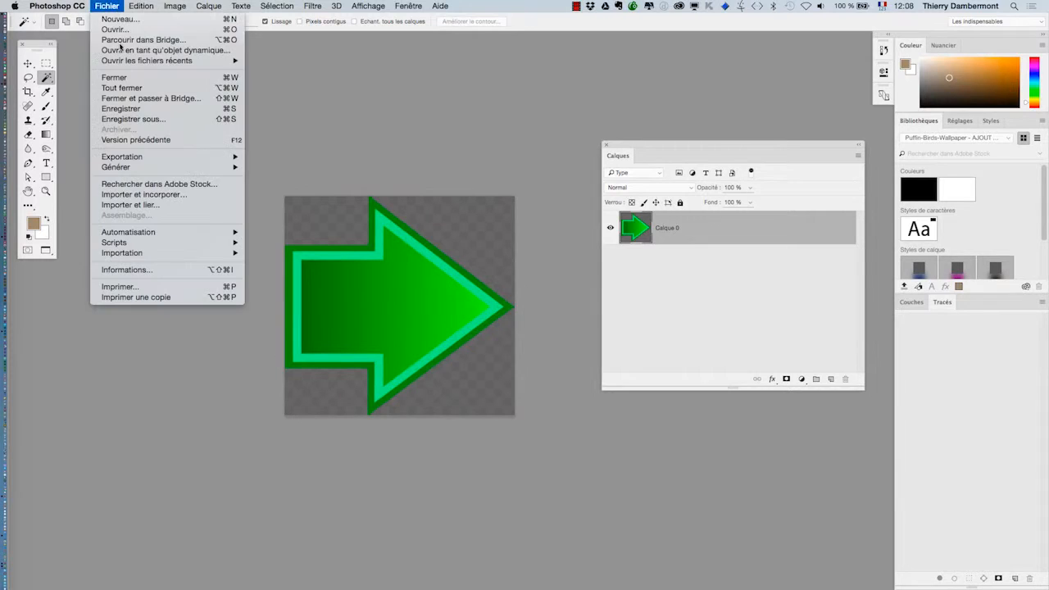
pyautogui.click(135, 119)
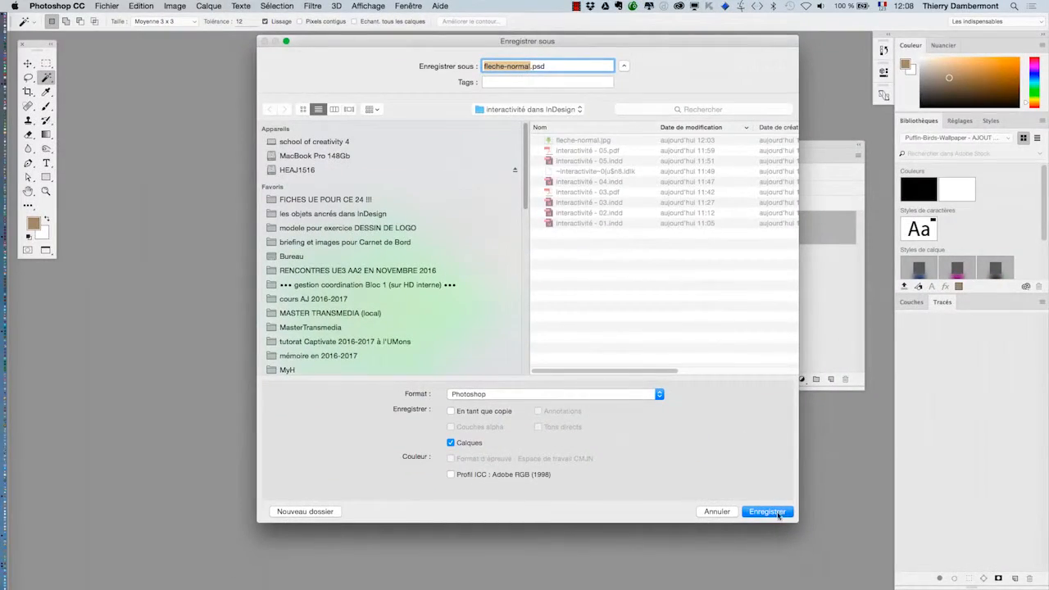
pyautogui.click(767, 511)
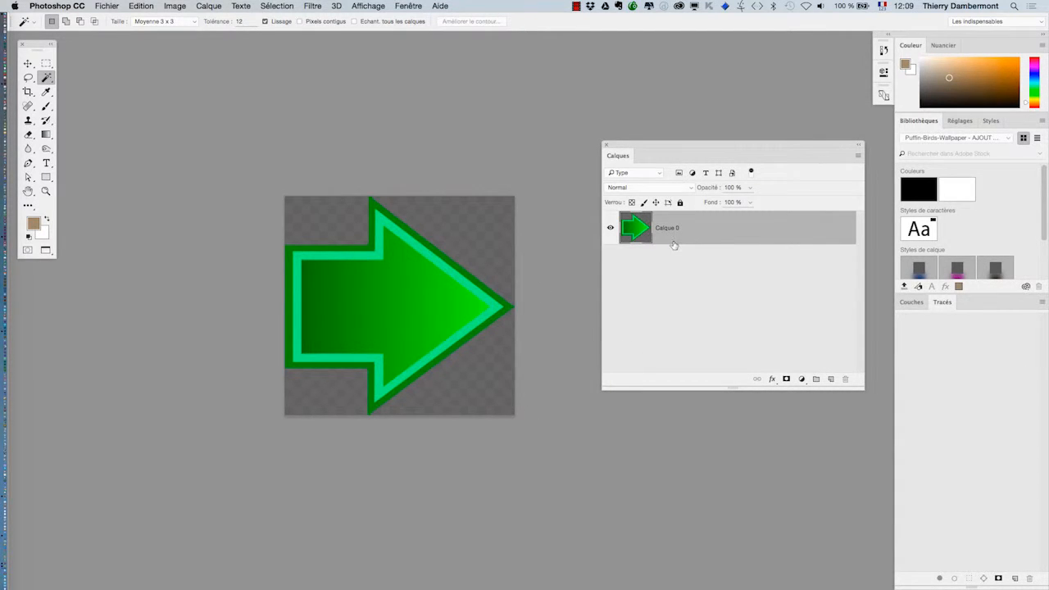
# - Add a Teinte/Saturation adjustment layer above the arrow, move the Layers panel clear of it, and set the hue to -107
pyautogui.click(221, 5)
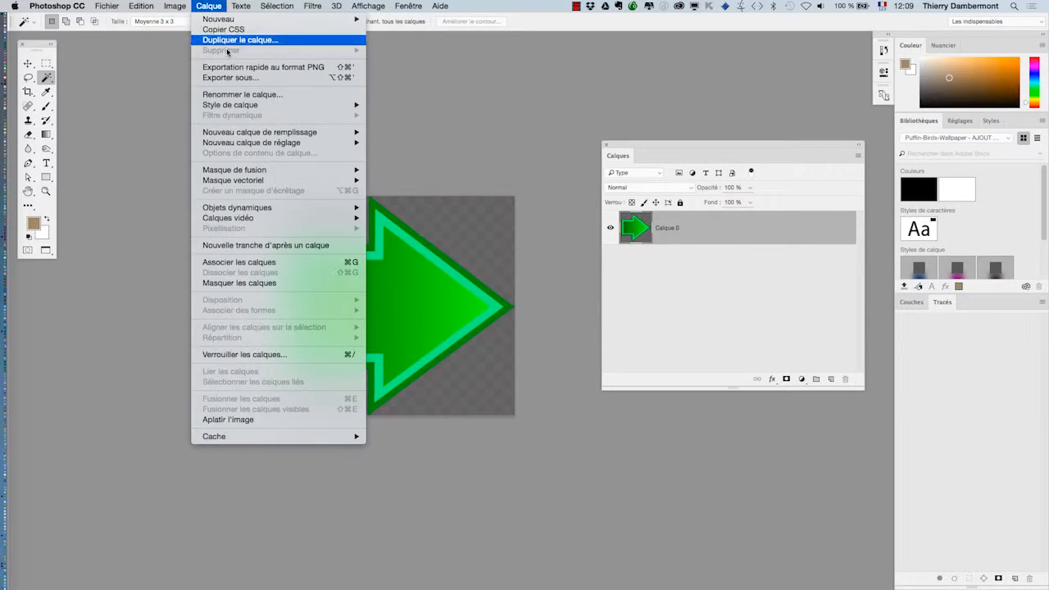
pyautogui.moveTo(243, 135)
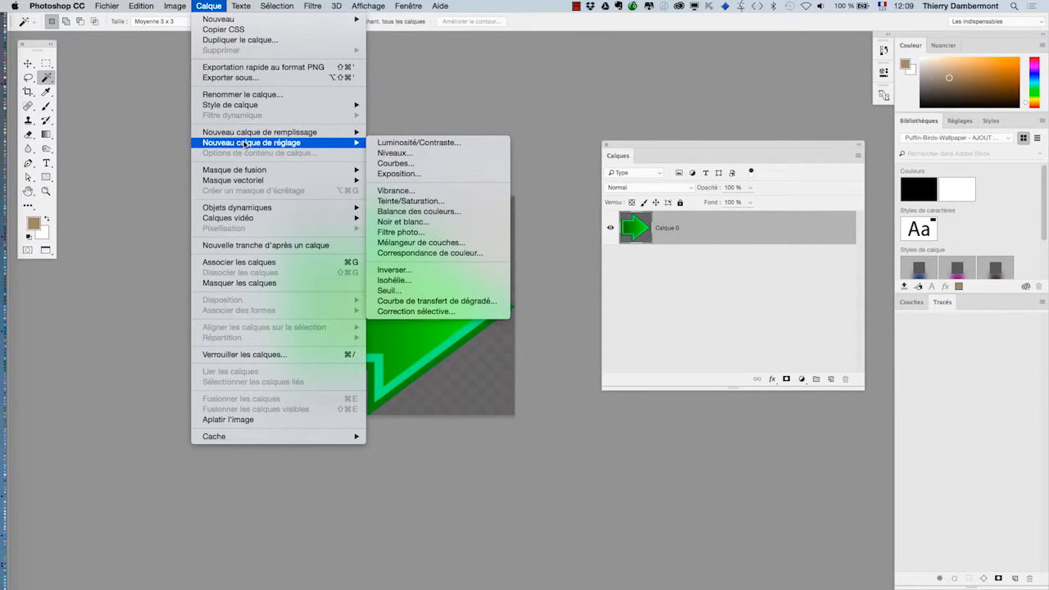
pyautogui.click(464, 201)
pyautogui.click(854, 198)
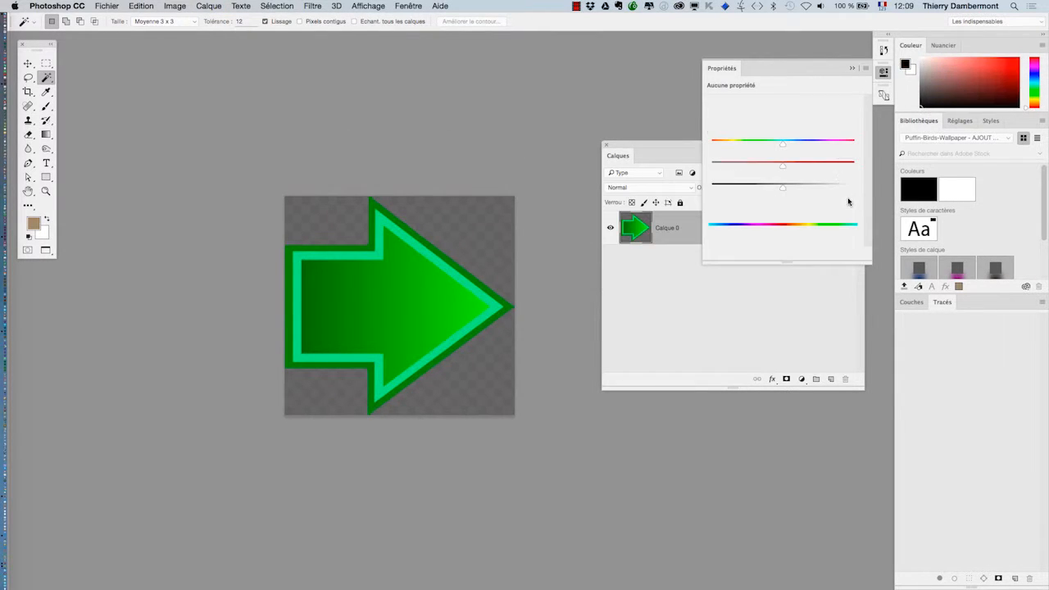
pyautogui.moveTo(657, 149); pyautogui.dragTo(87, 338)
pyautogui.moveTo(762, 147); pyautogui.dragTo(733, 144)
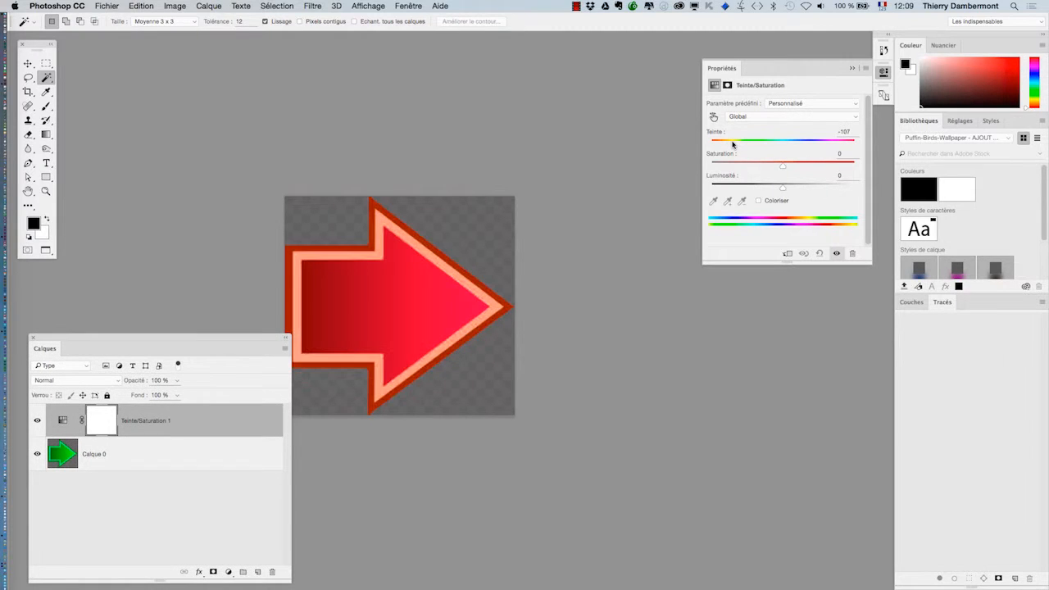
# - Save the red version of the arrow as fleche-hover.psd in the folder "interactivité dans InDesign"
pyautogui.click(107, 5)
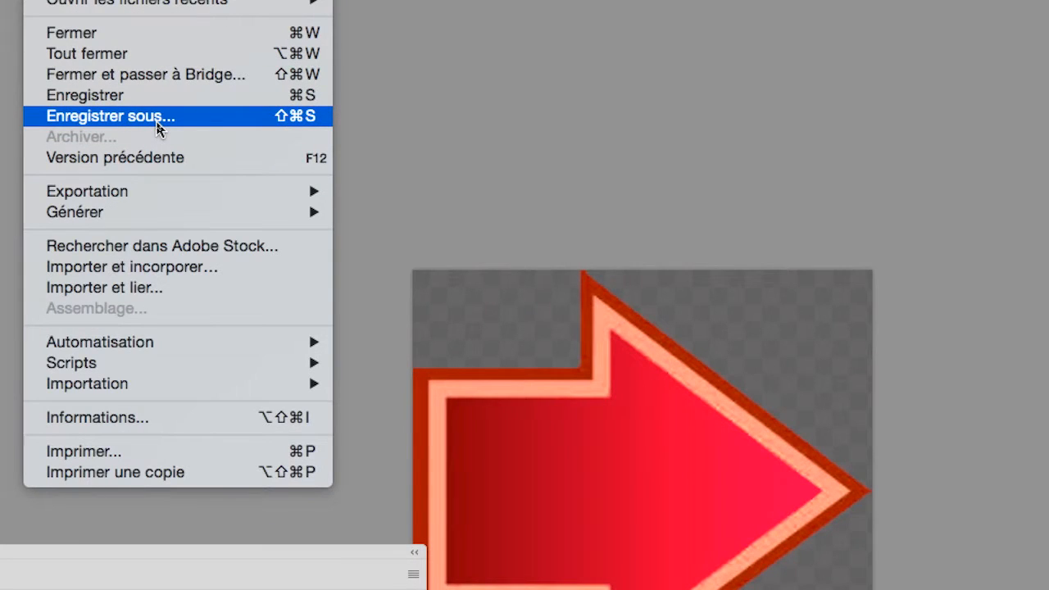
pyautogui.click(157, 123)
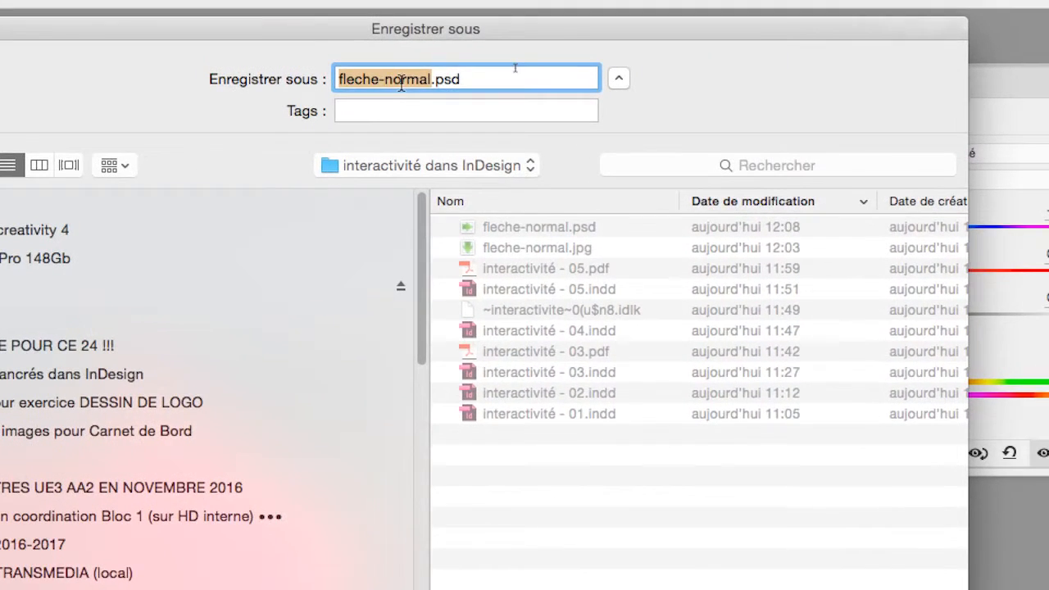
pyautogui.click(519, 48)
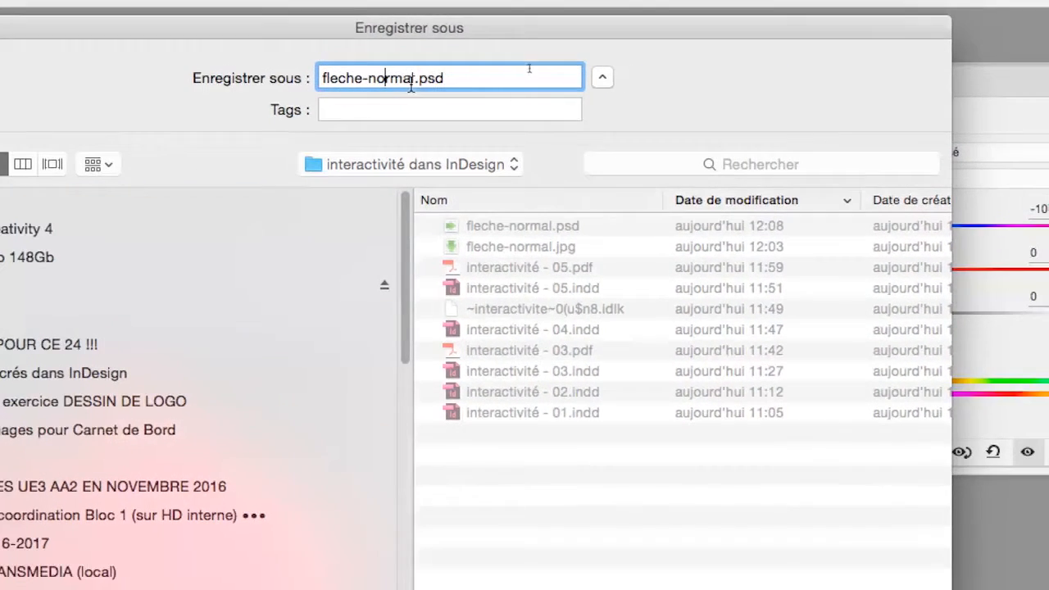
pyautogui.doubleClick(411, 81)
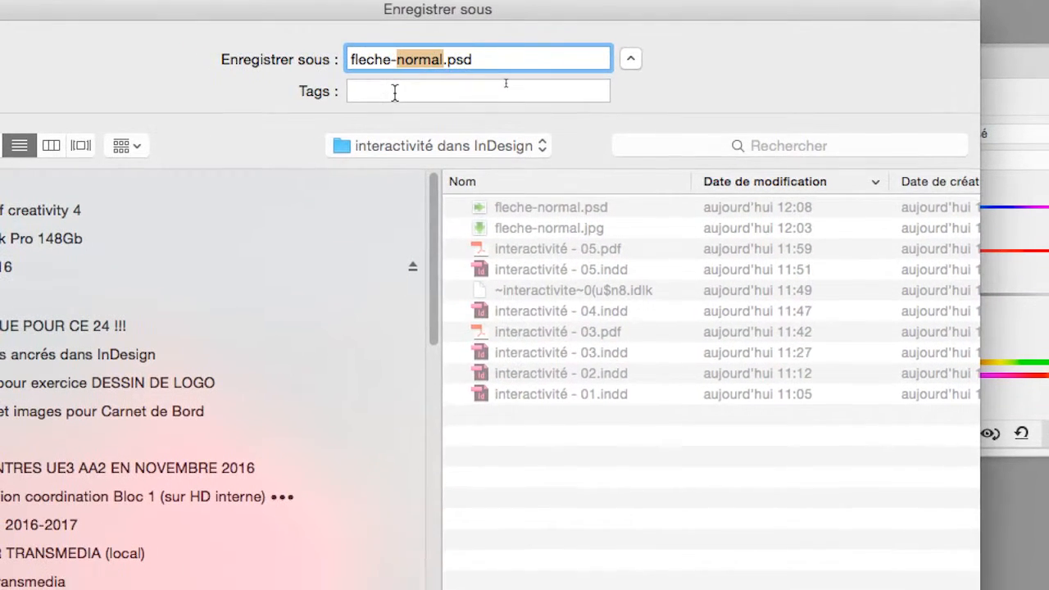
pyautogui.write('hover')
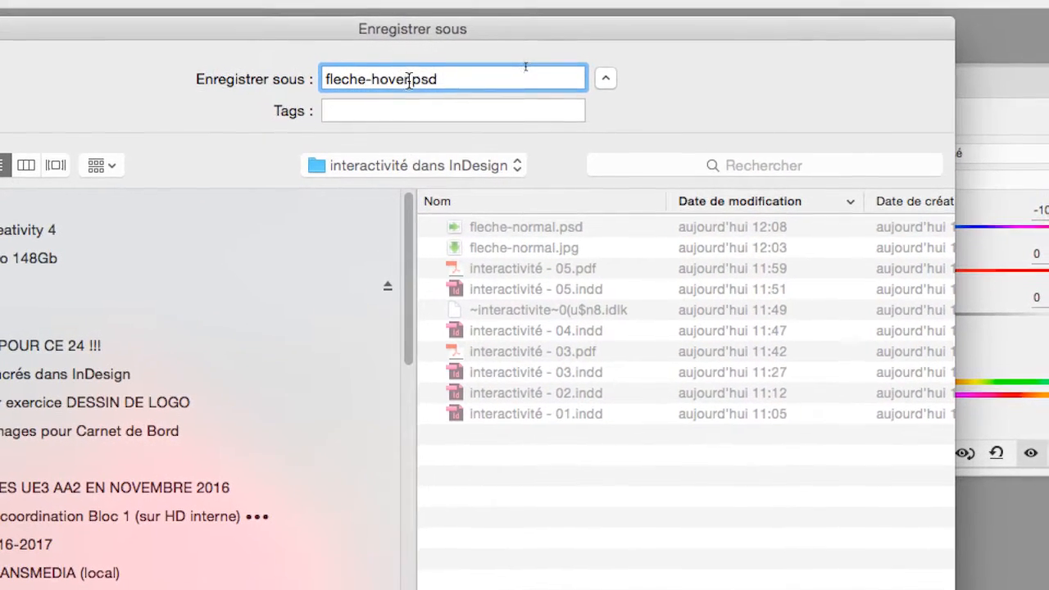
pyautogui.doubleClick(399, 61)
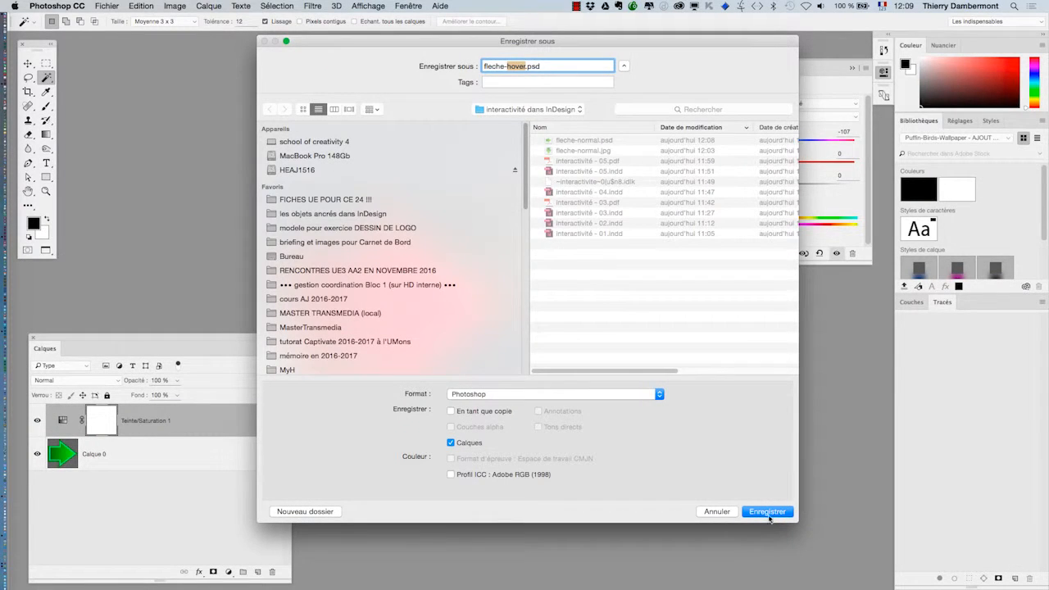
pyautogui.click(767, 511)
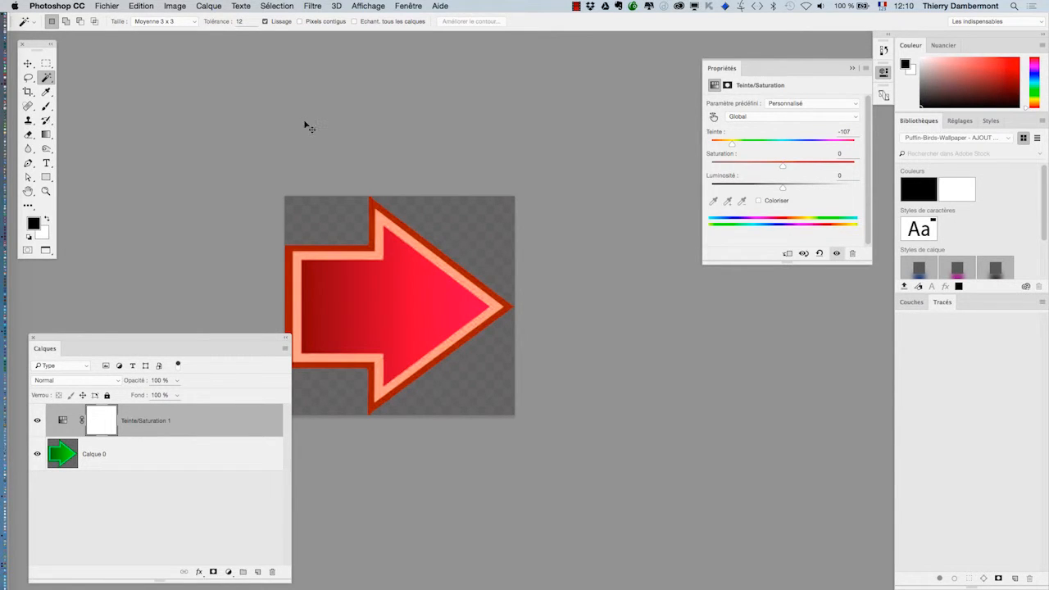
# - Switch to InDesign and select the blue triangular "page suivante" button on the A-Gabarit master page
pyautogui.press('super+Tab')
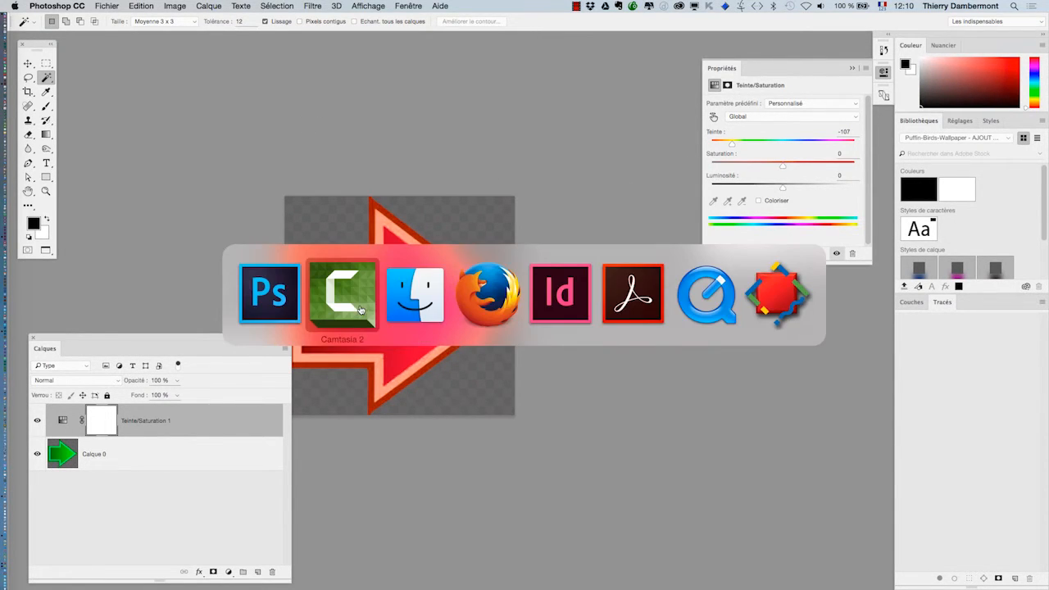
pyautogui.press('super+Tab')
pyautogui.press('Tab')
pyautogui.press('Tab')
pyautogui.press('Tab')
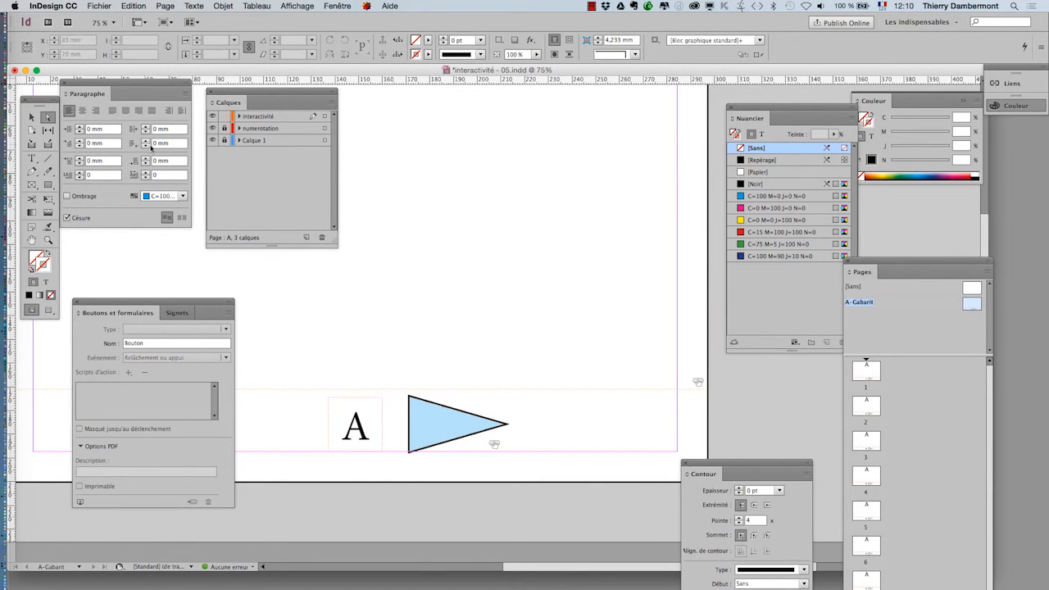
pyautogui.click(32, 117)
pyautogui.click(426, 427)
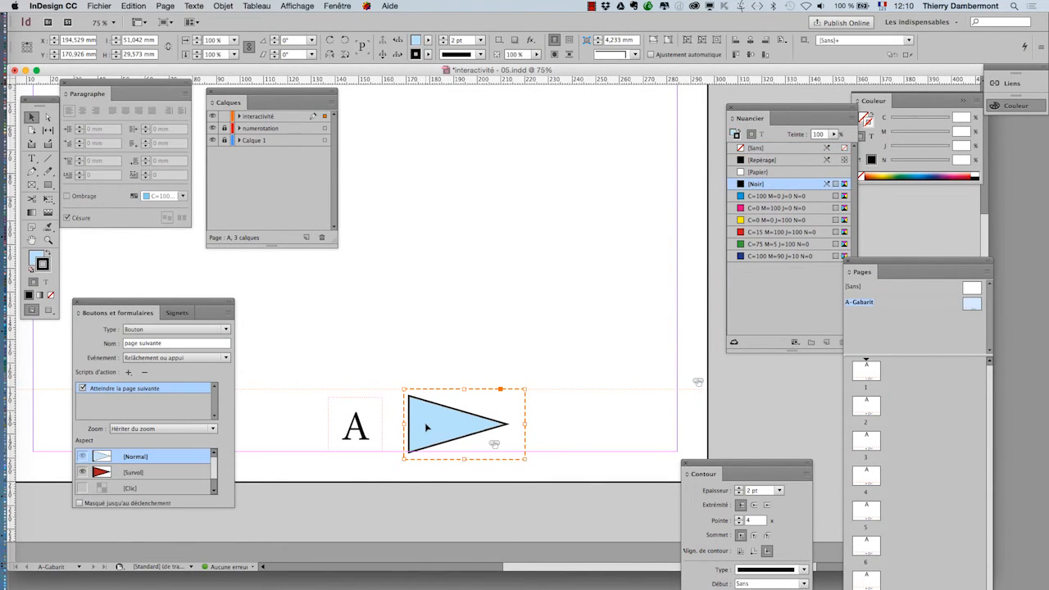